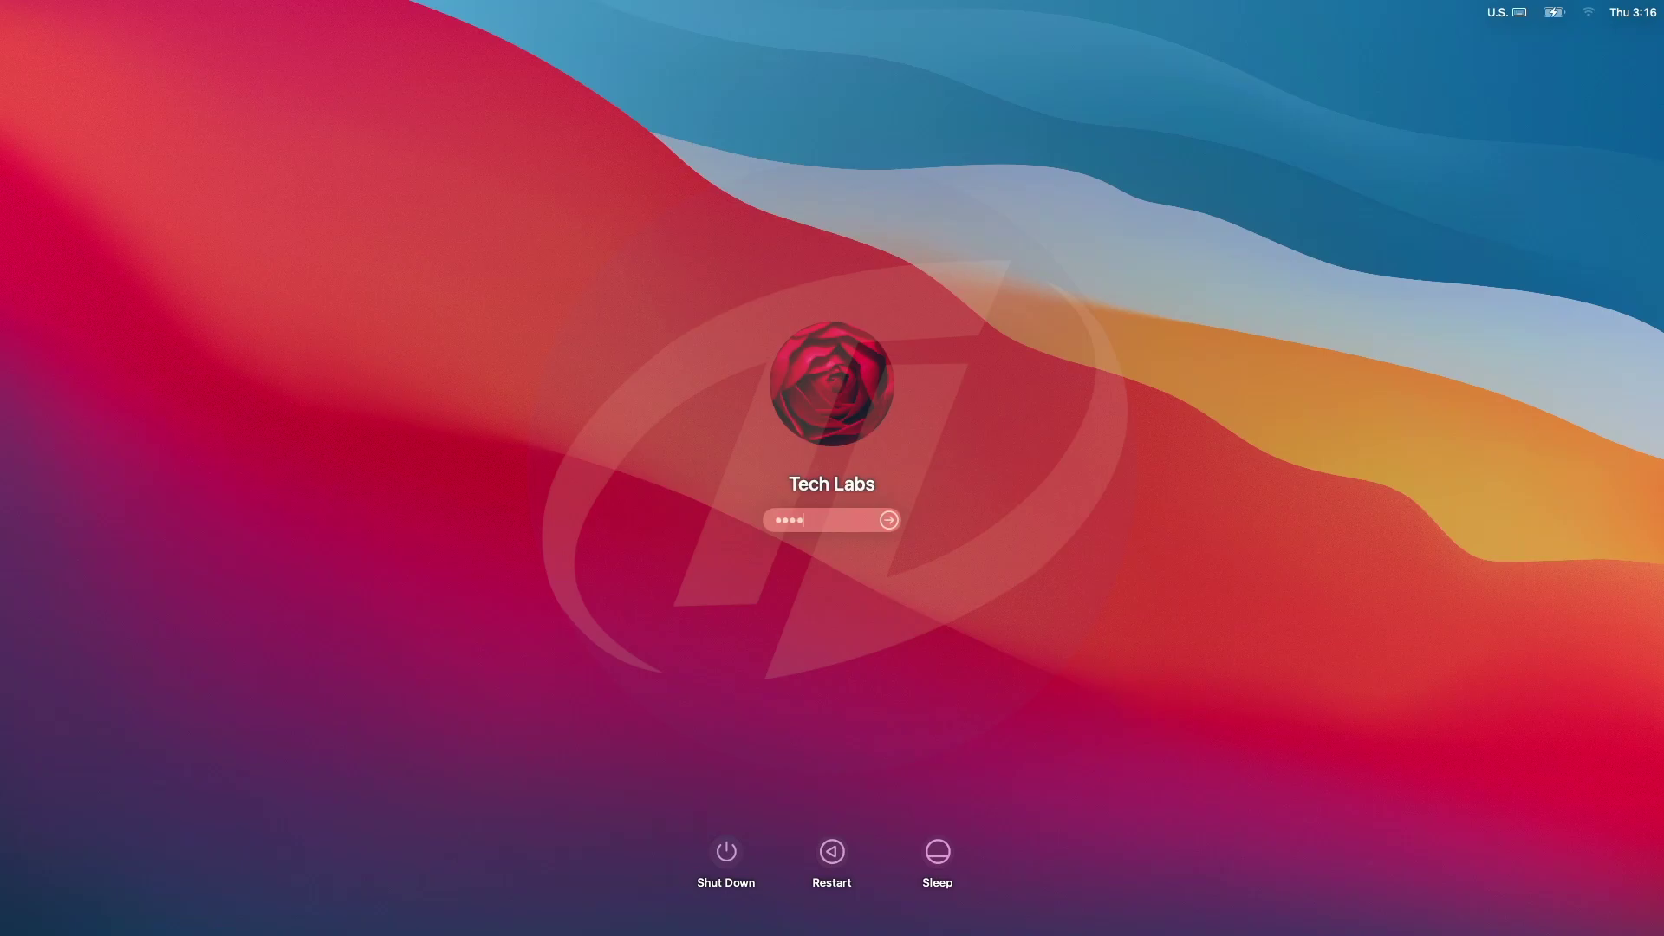
- Log in to the macOS account by entering its password
type("*")
key("Return")
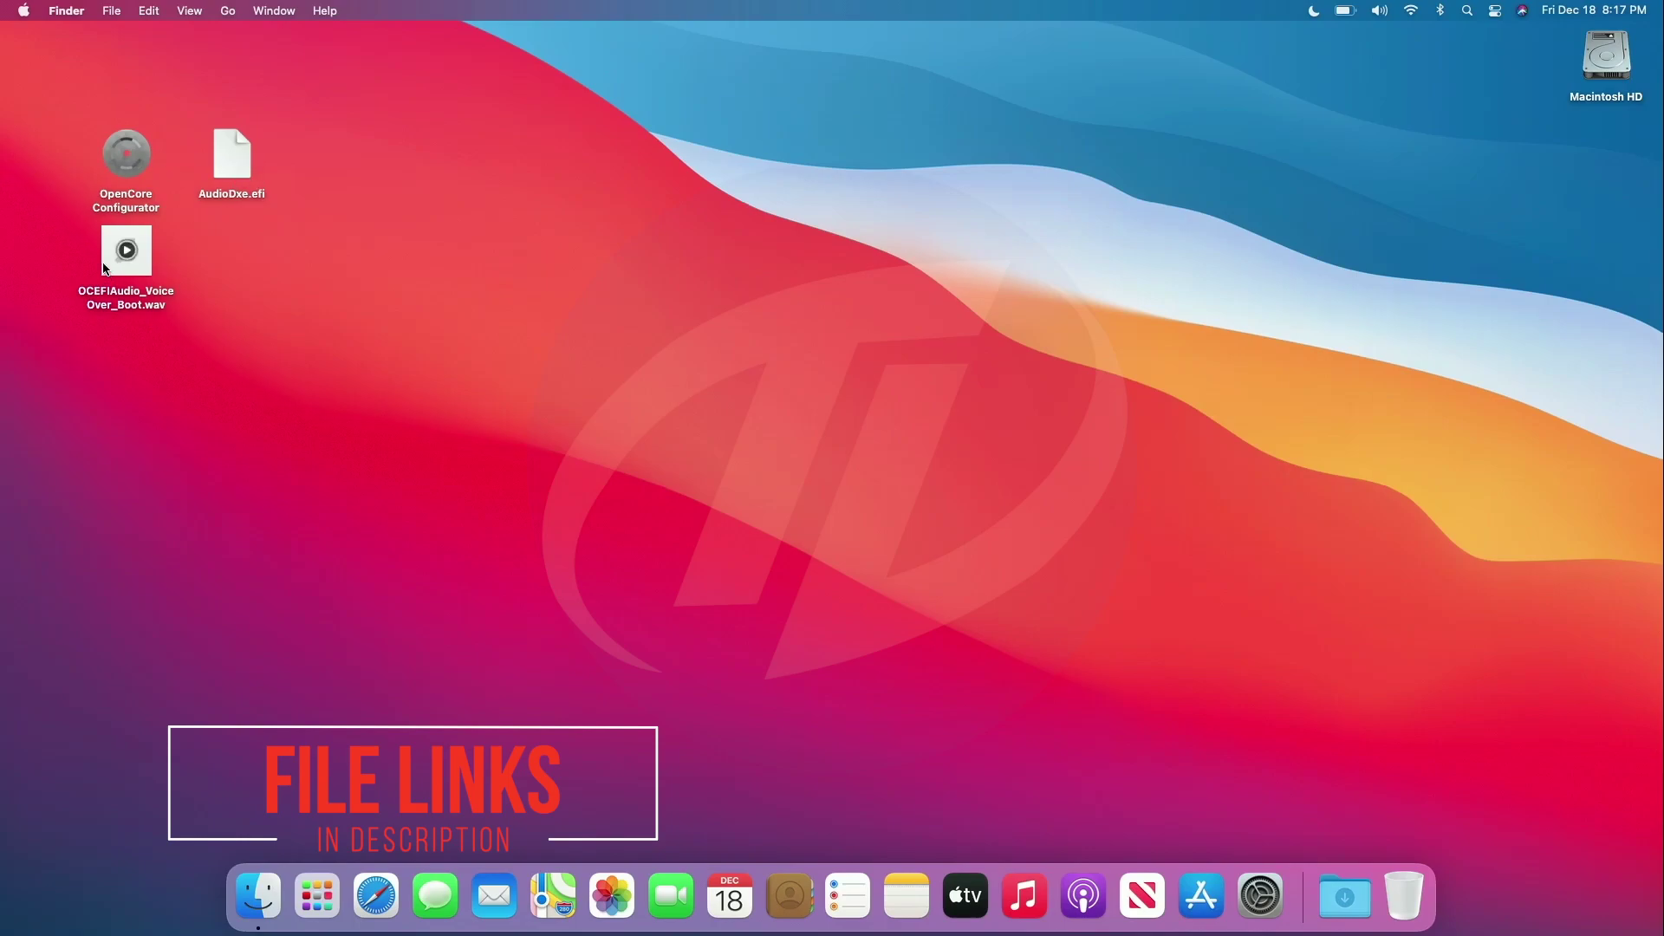
- Use OpenCore Configurator to mount the Samsung SSD's EFI partition with the account password, then quit it
double_click(137, 207)
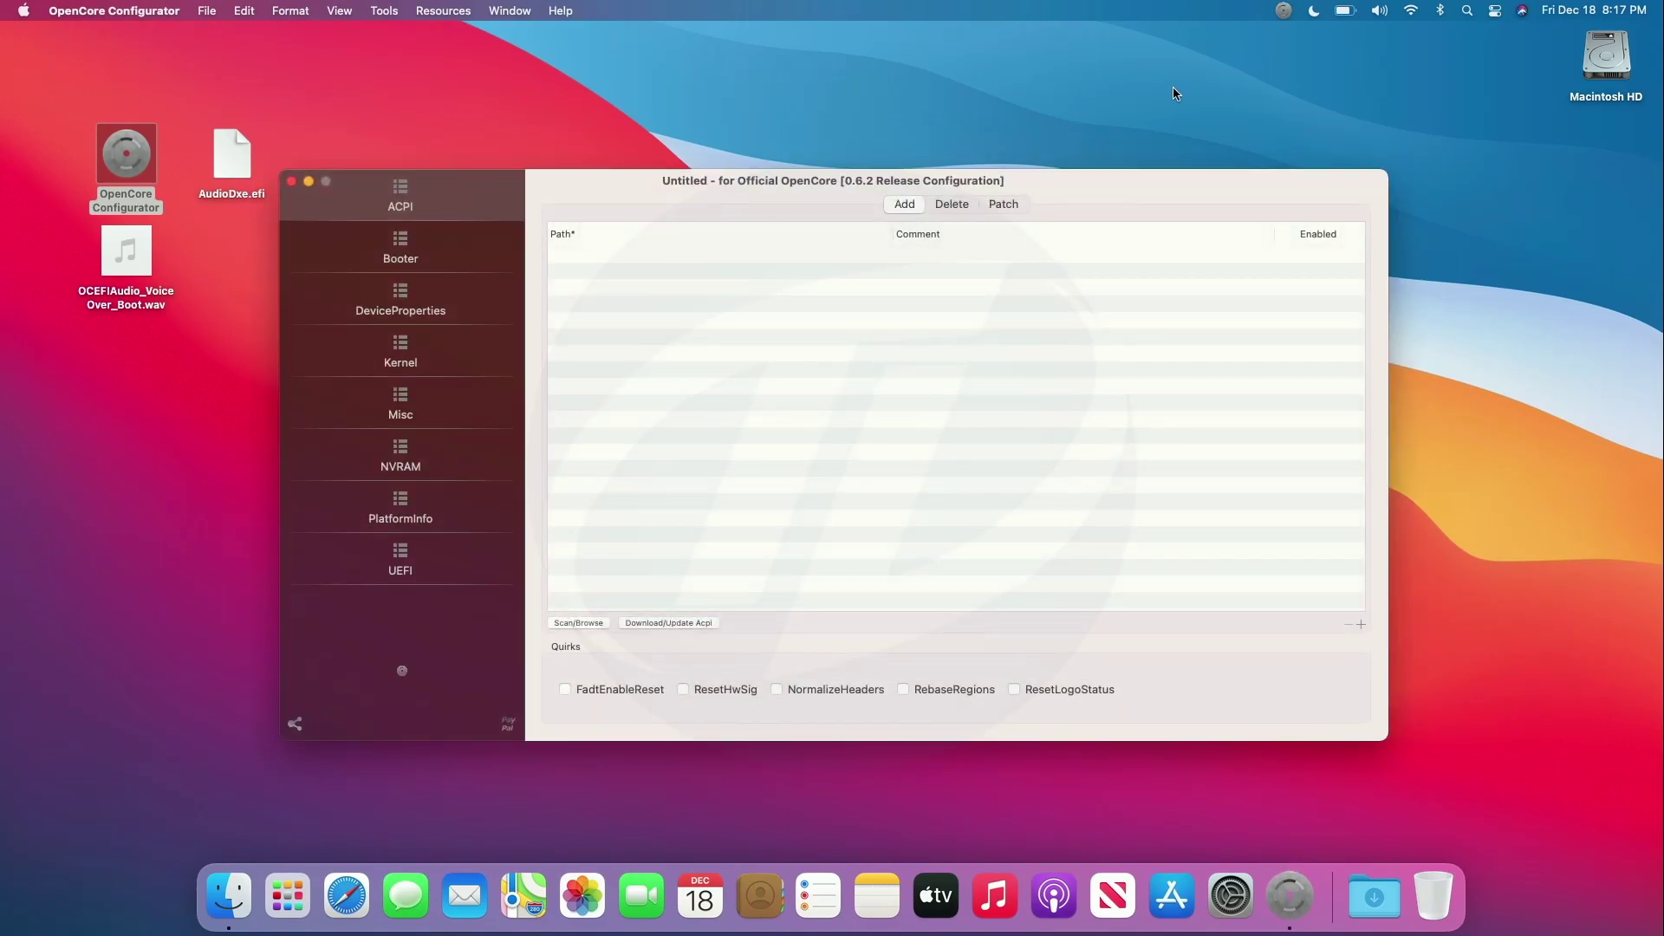
left_click(1322, 111)
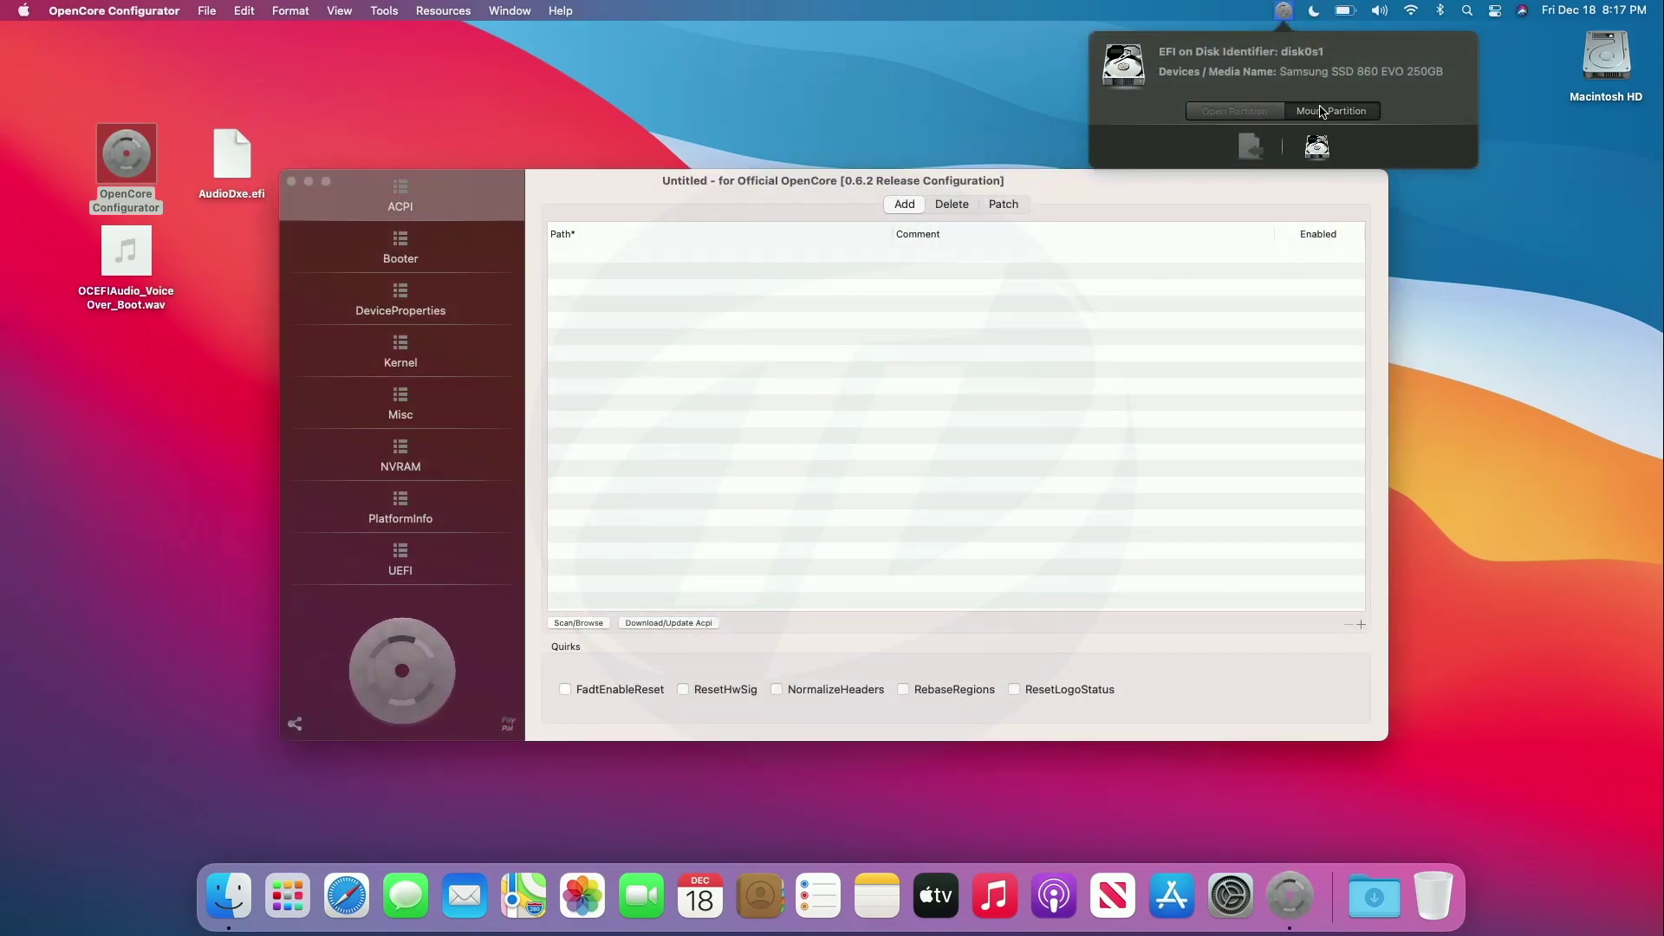
type("****")
key("Return")
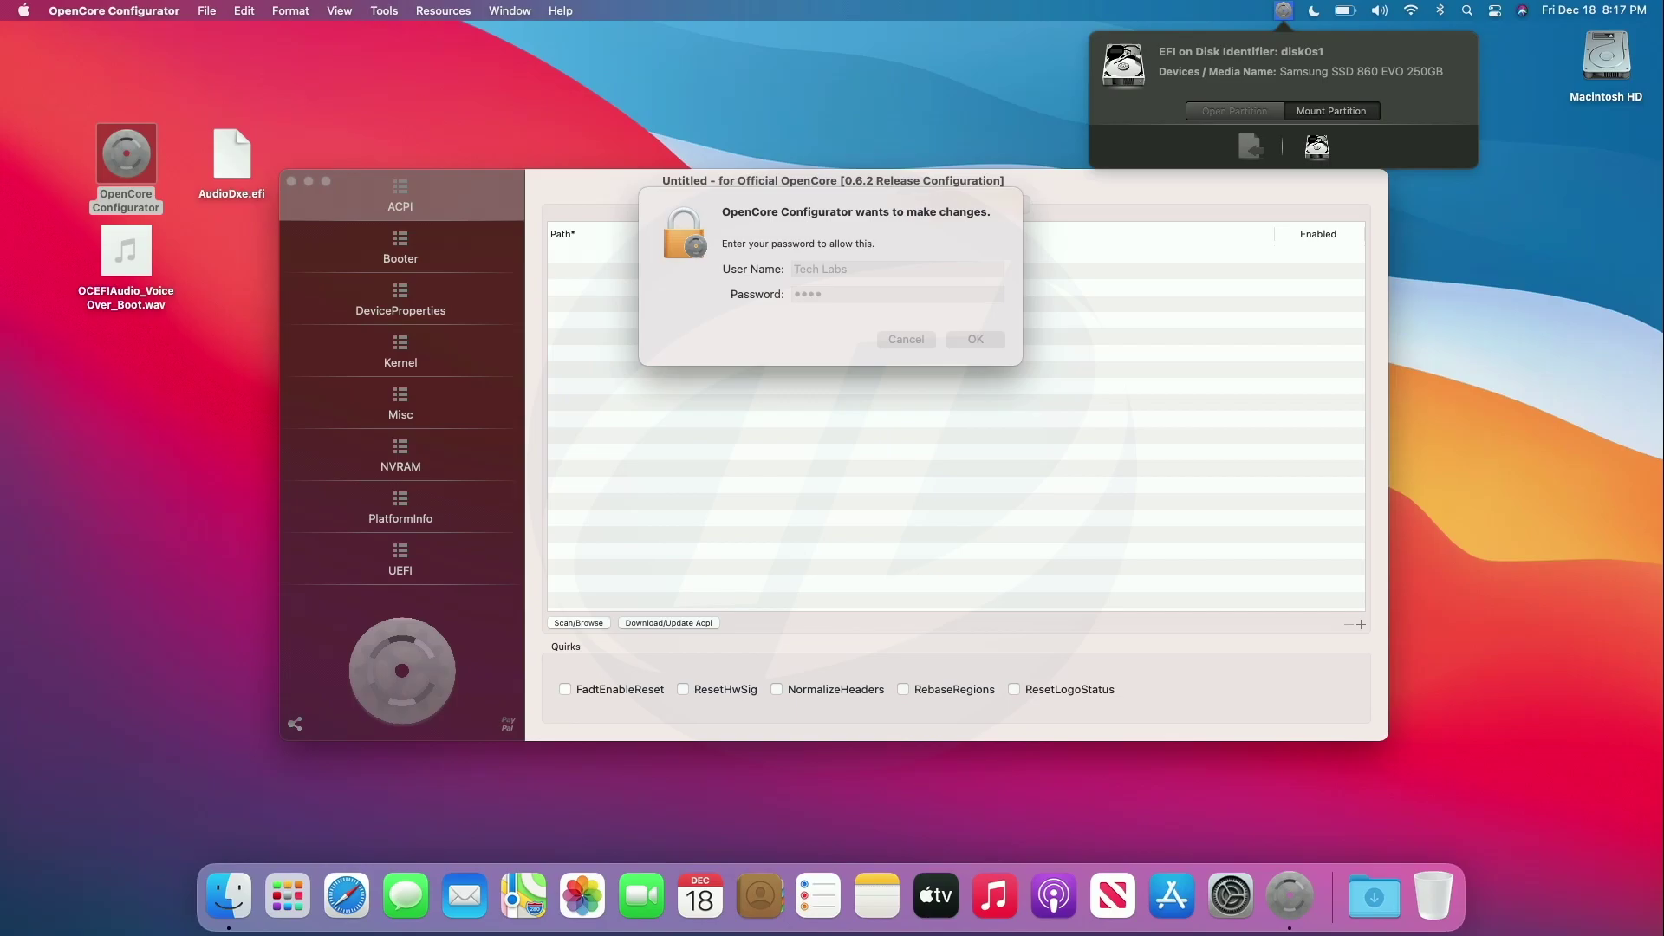
left_click(150, 10)
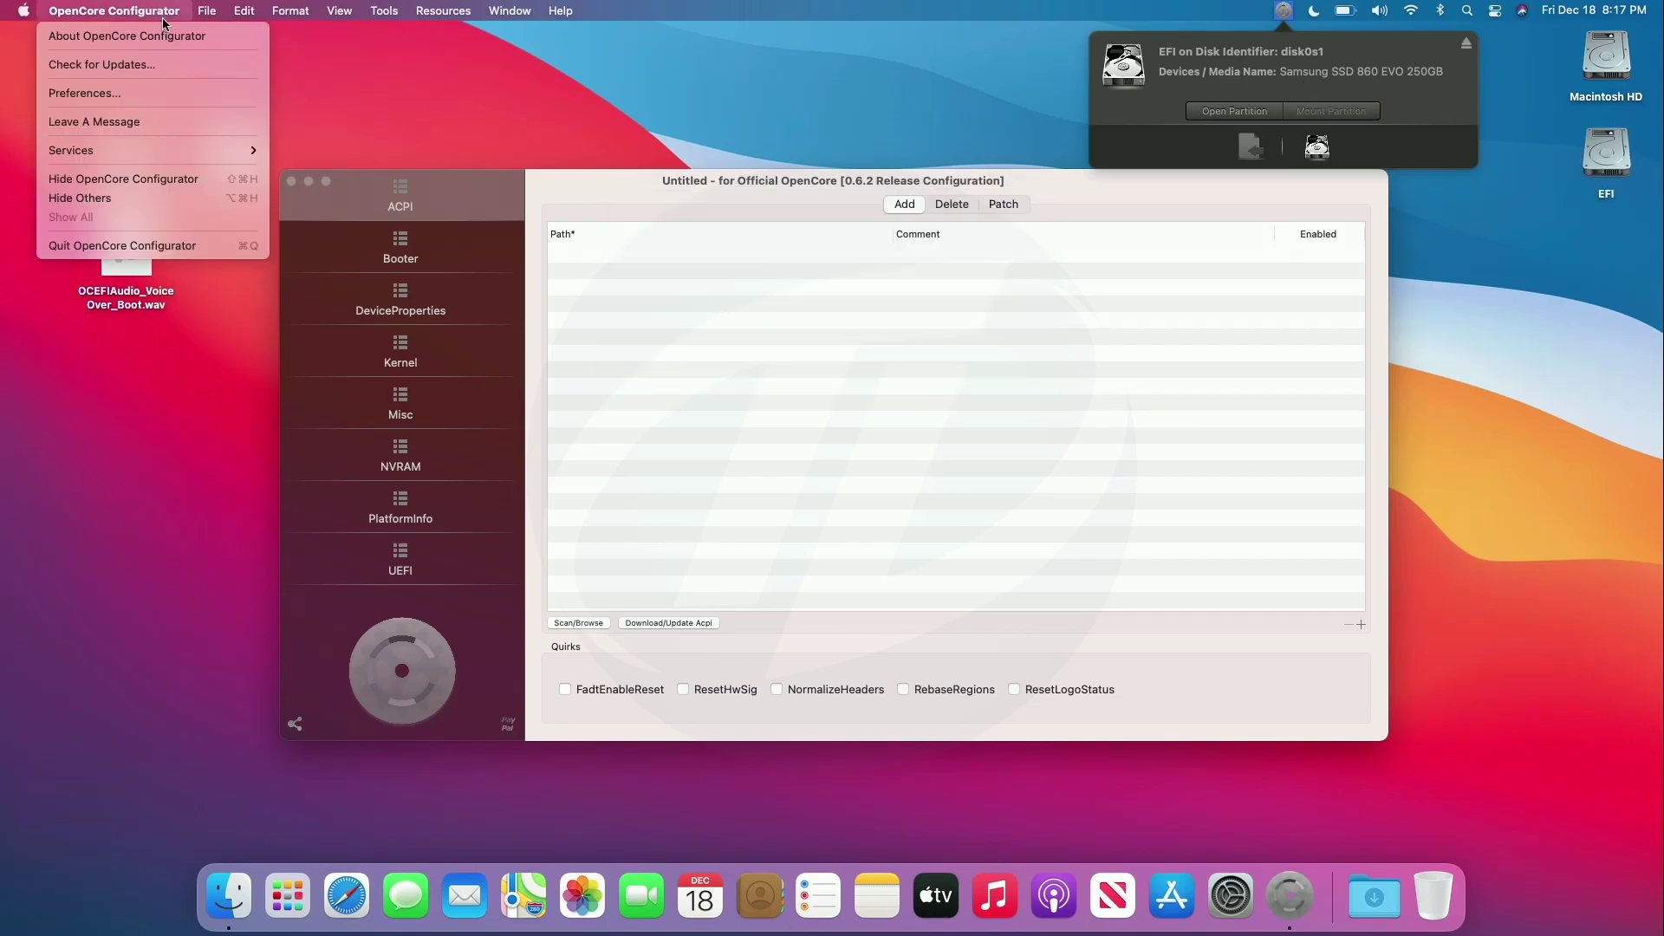
left_click(208, 243)
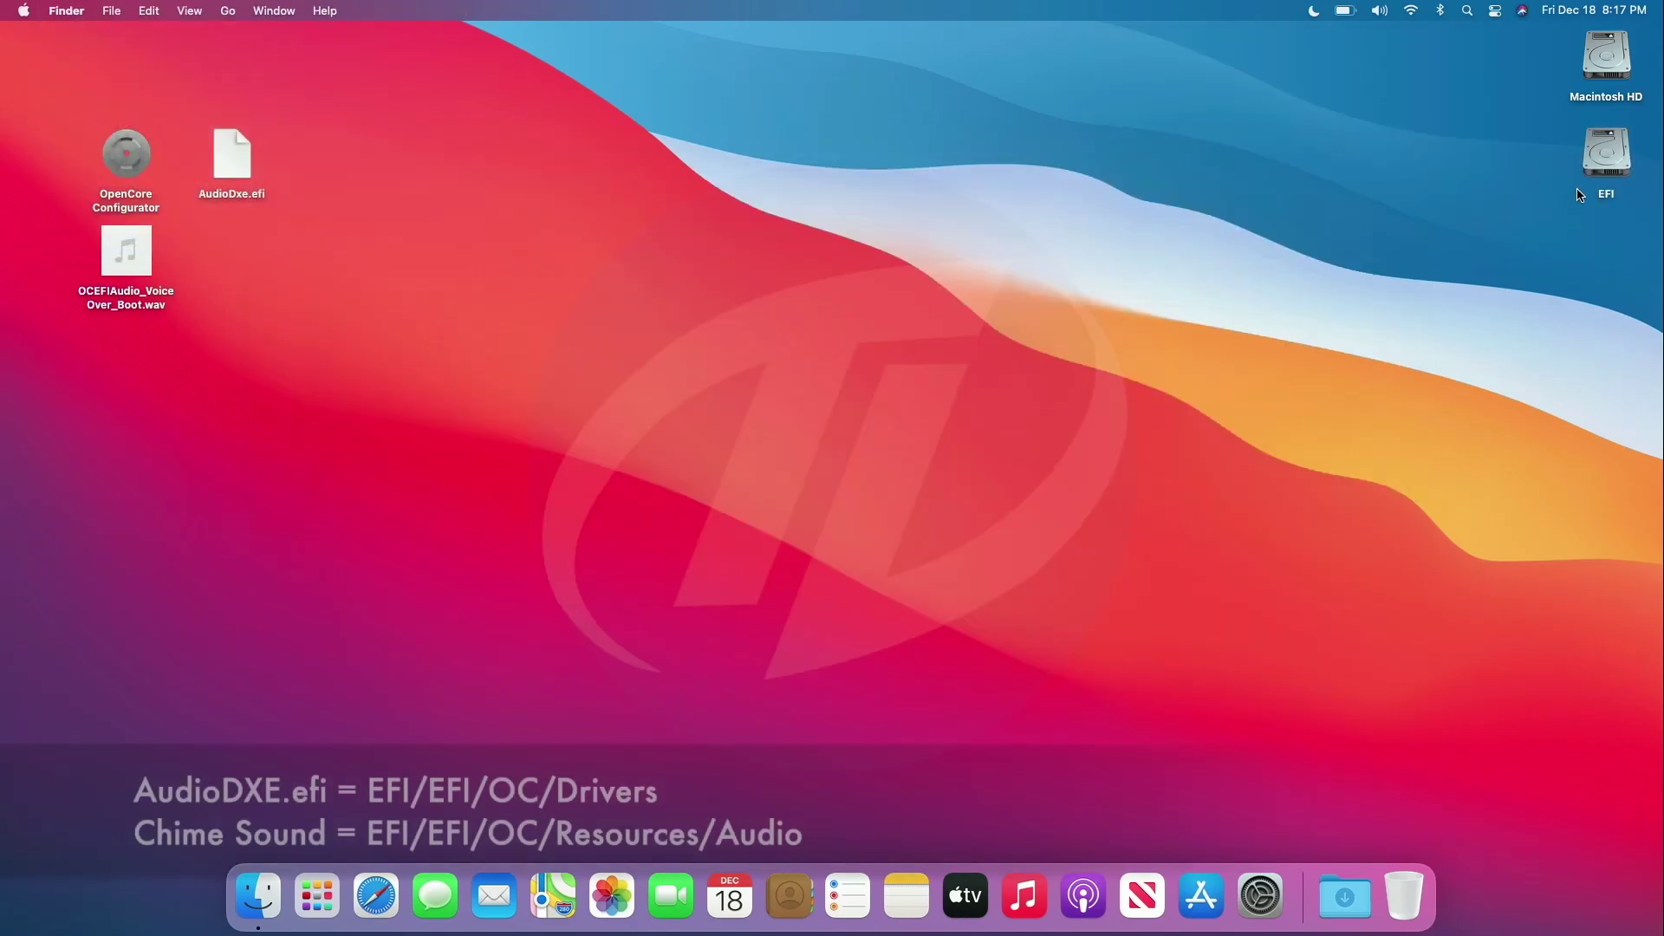
- Copy AudioDxe.efi into EFI/OC/Drivers on the EFI volume and clean up the icons by name
double_click(1591, 187)
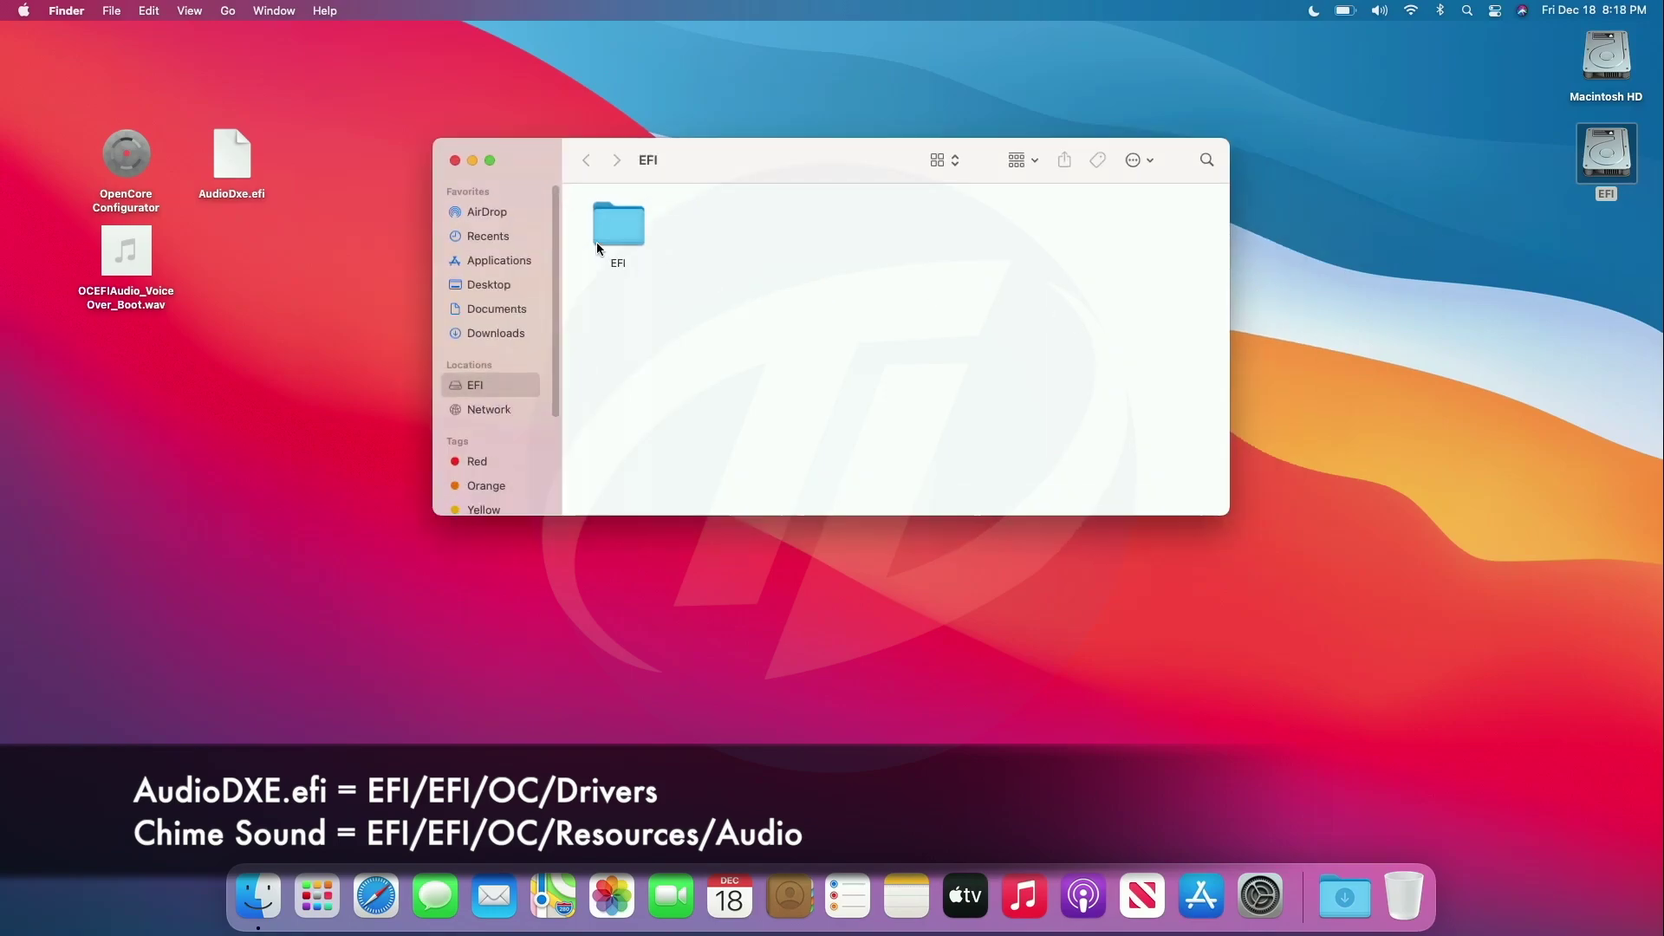
double_click(604, 230)
double_click(709, 238)
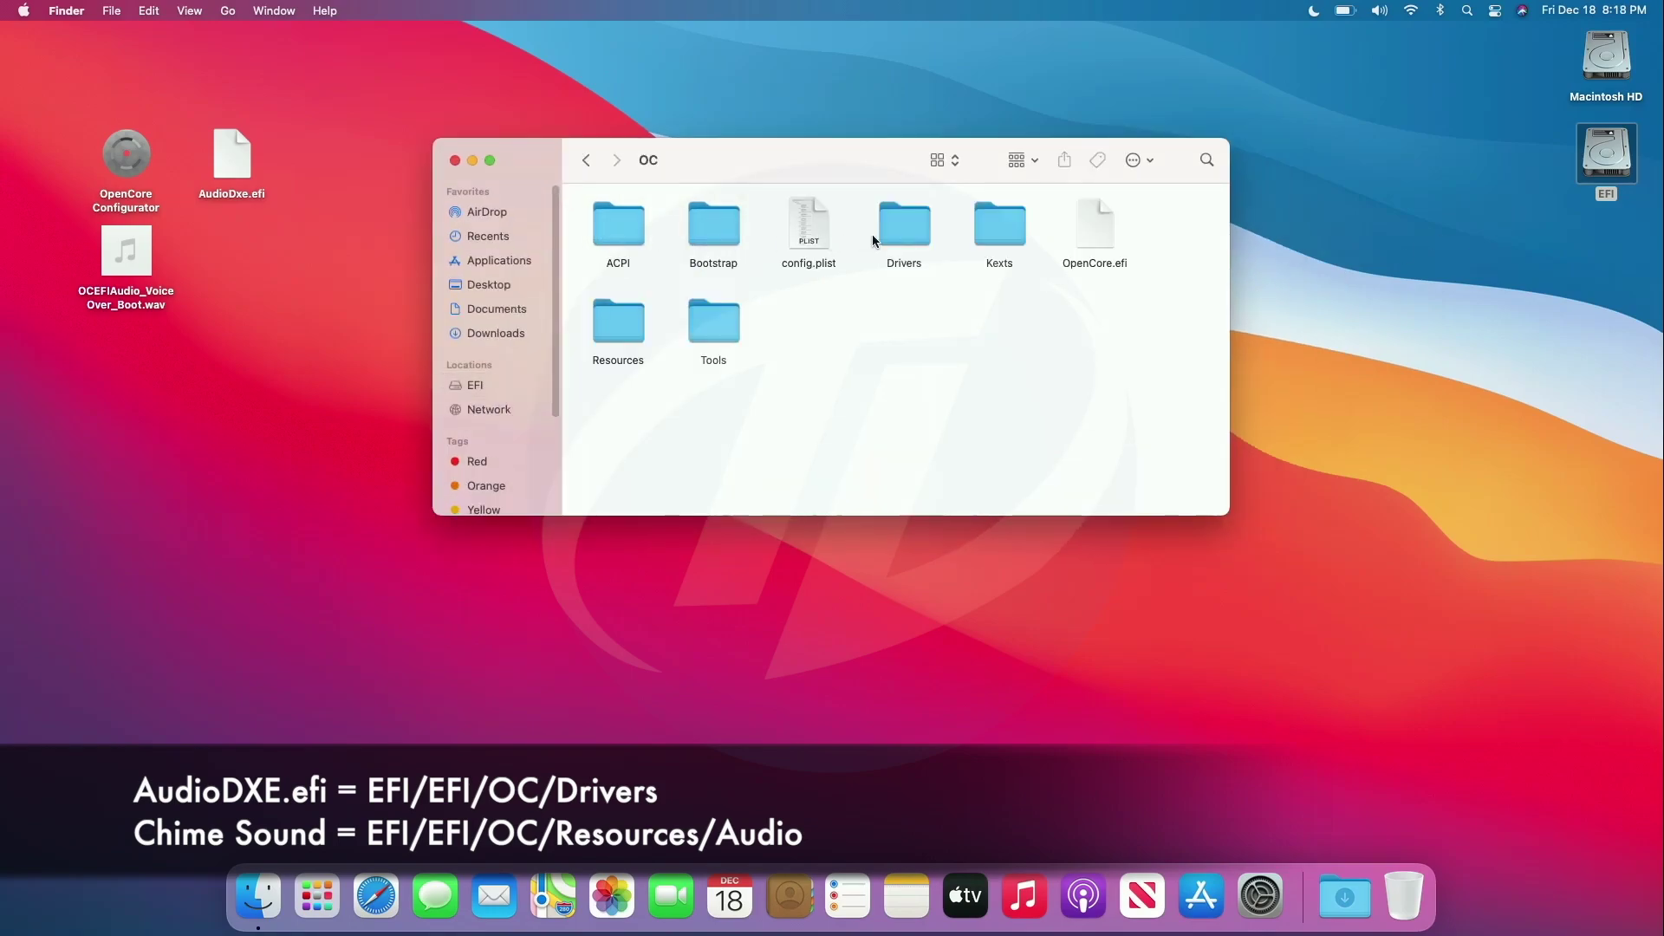
double_click(904, 236)
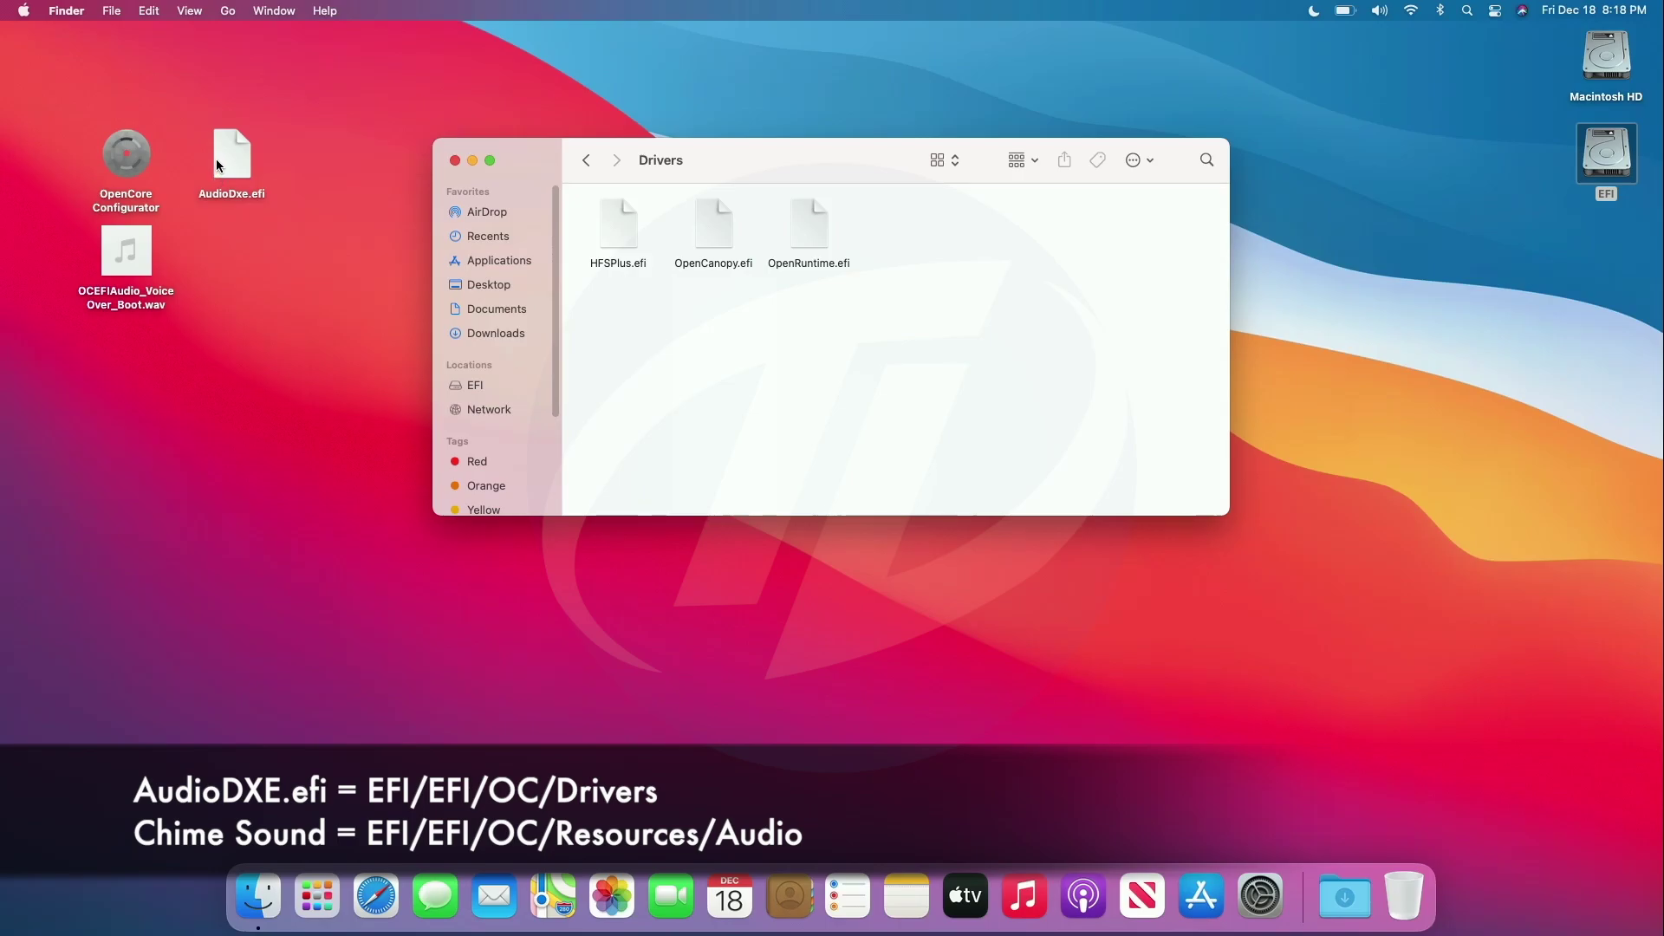
left_click_drag(217, 164, 655, 342)
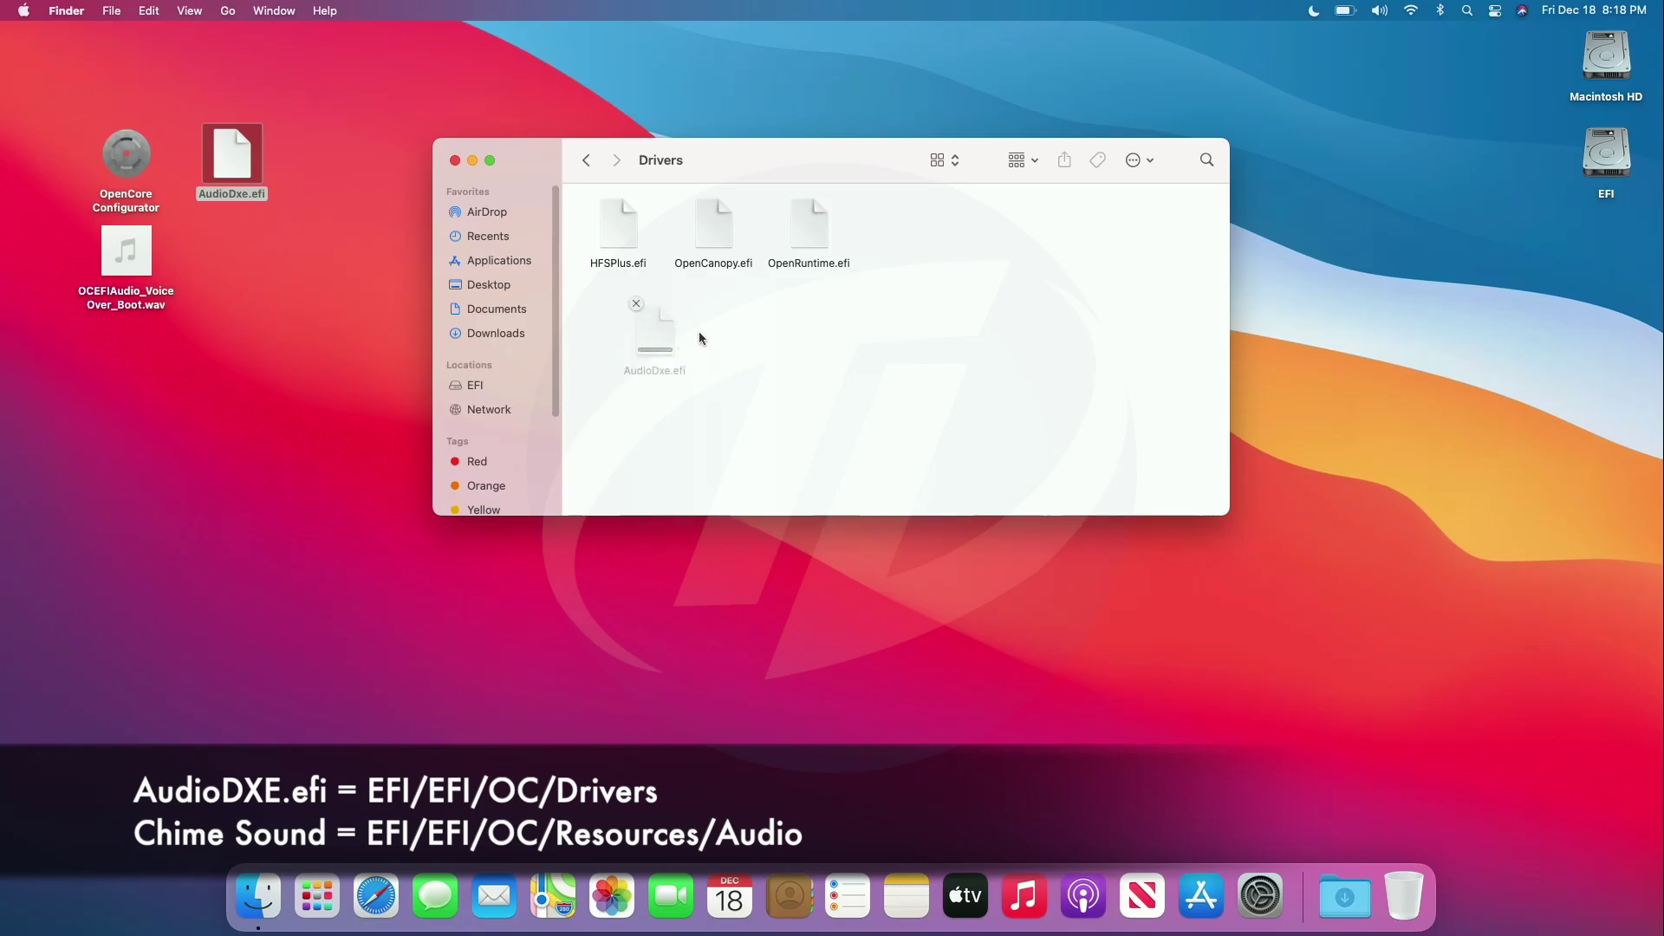
right_click(753, 317)
mouse_move(867, 456)
left_click(925, 454)
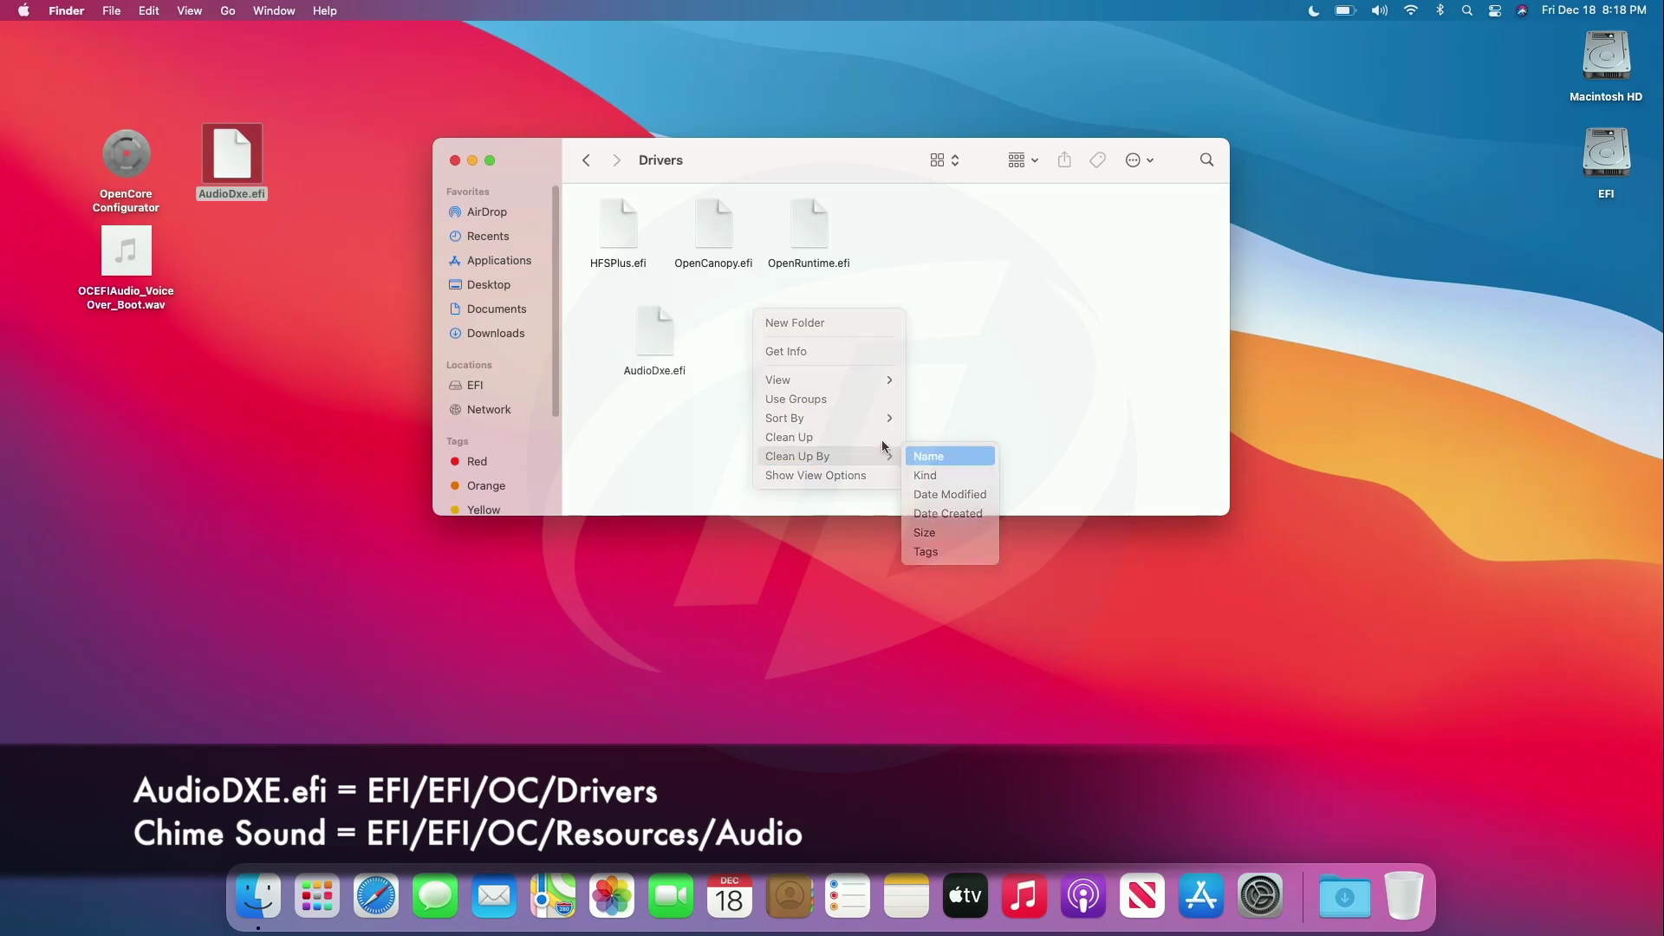
- Copy OCEFIAudio_VoiceOver_Boot.wav into OC/Resources/Audio, sort icons by name, and return to OC
left_click(586, 168)
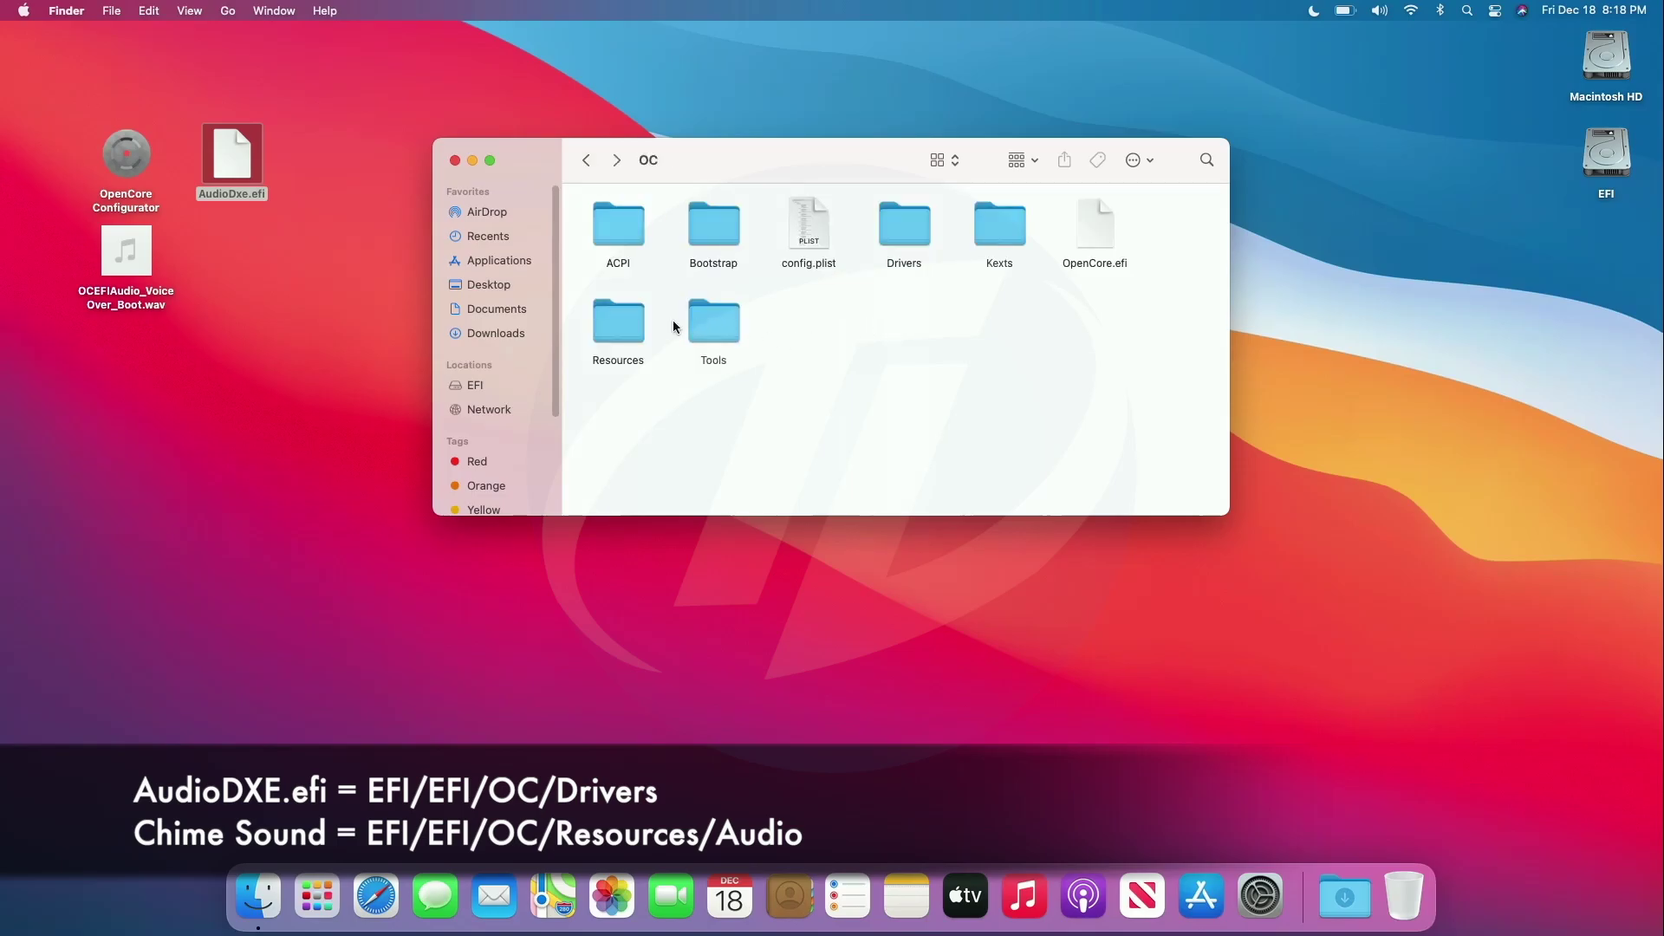
double_click(616, 326)
double_click(618, 217)
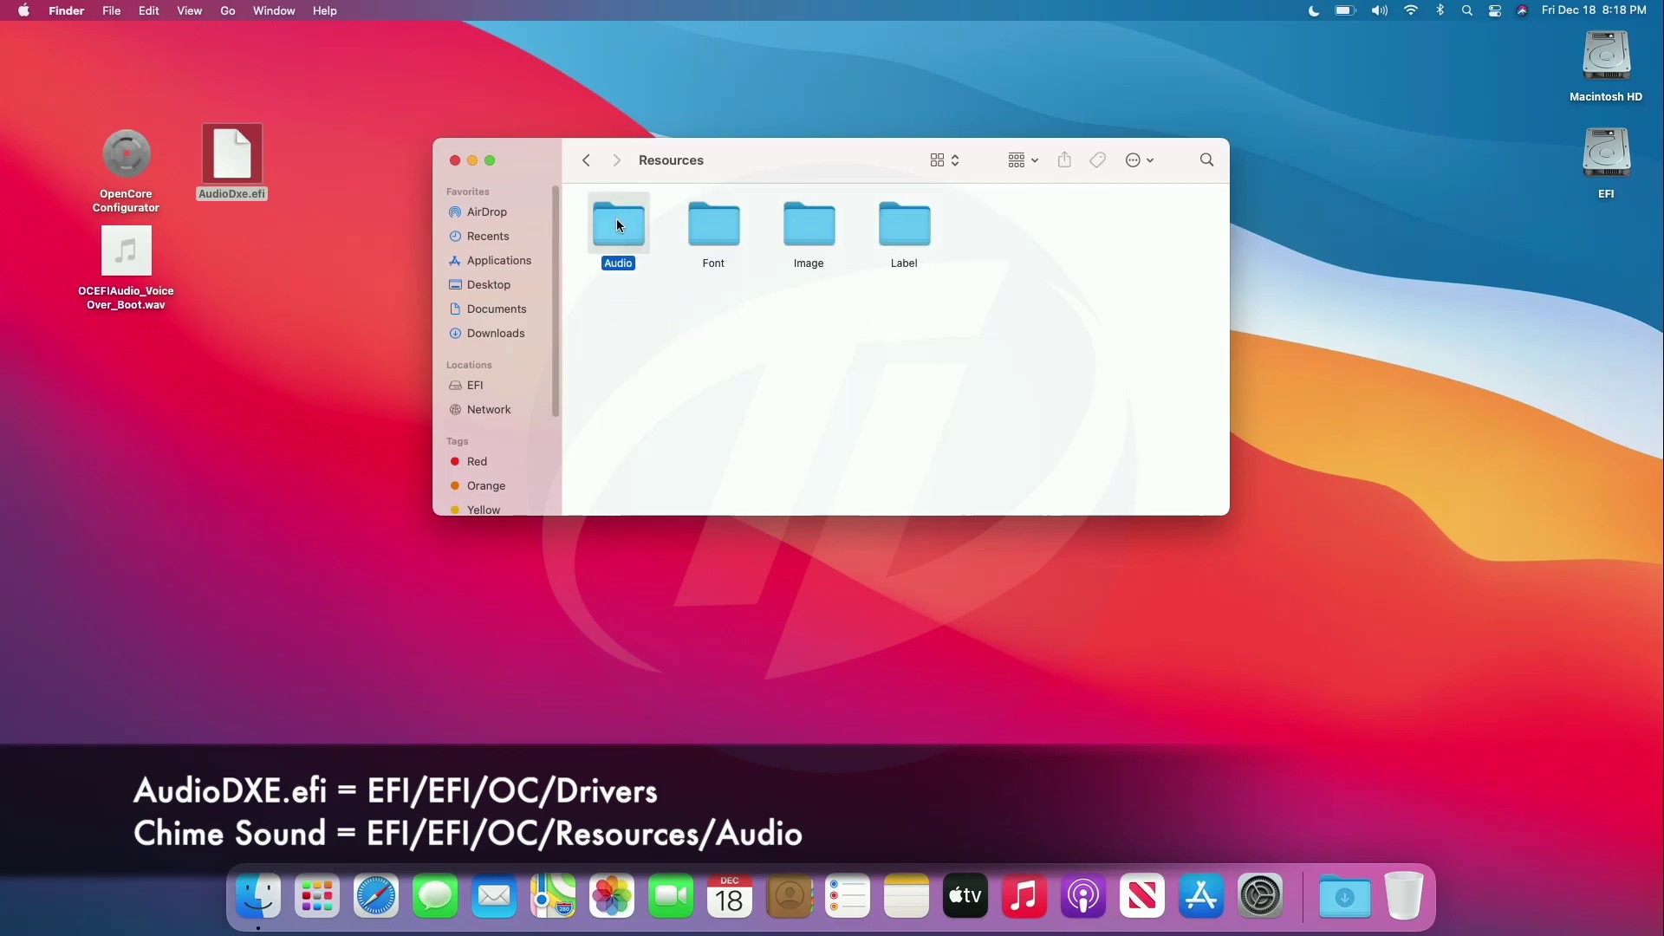
left_click_drag(126, 256, 735, 323)
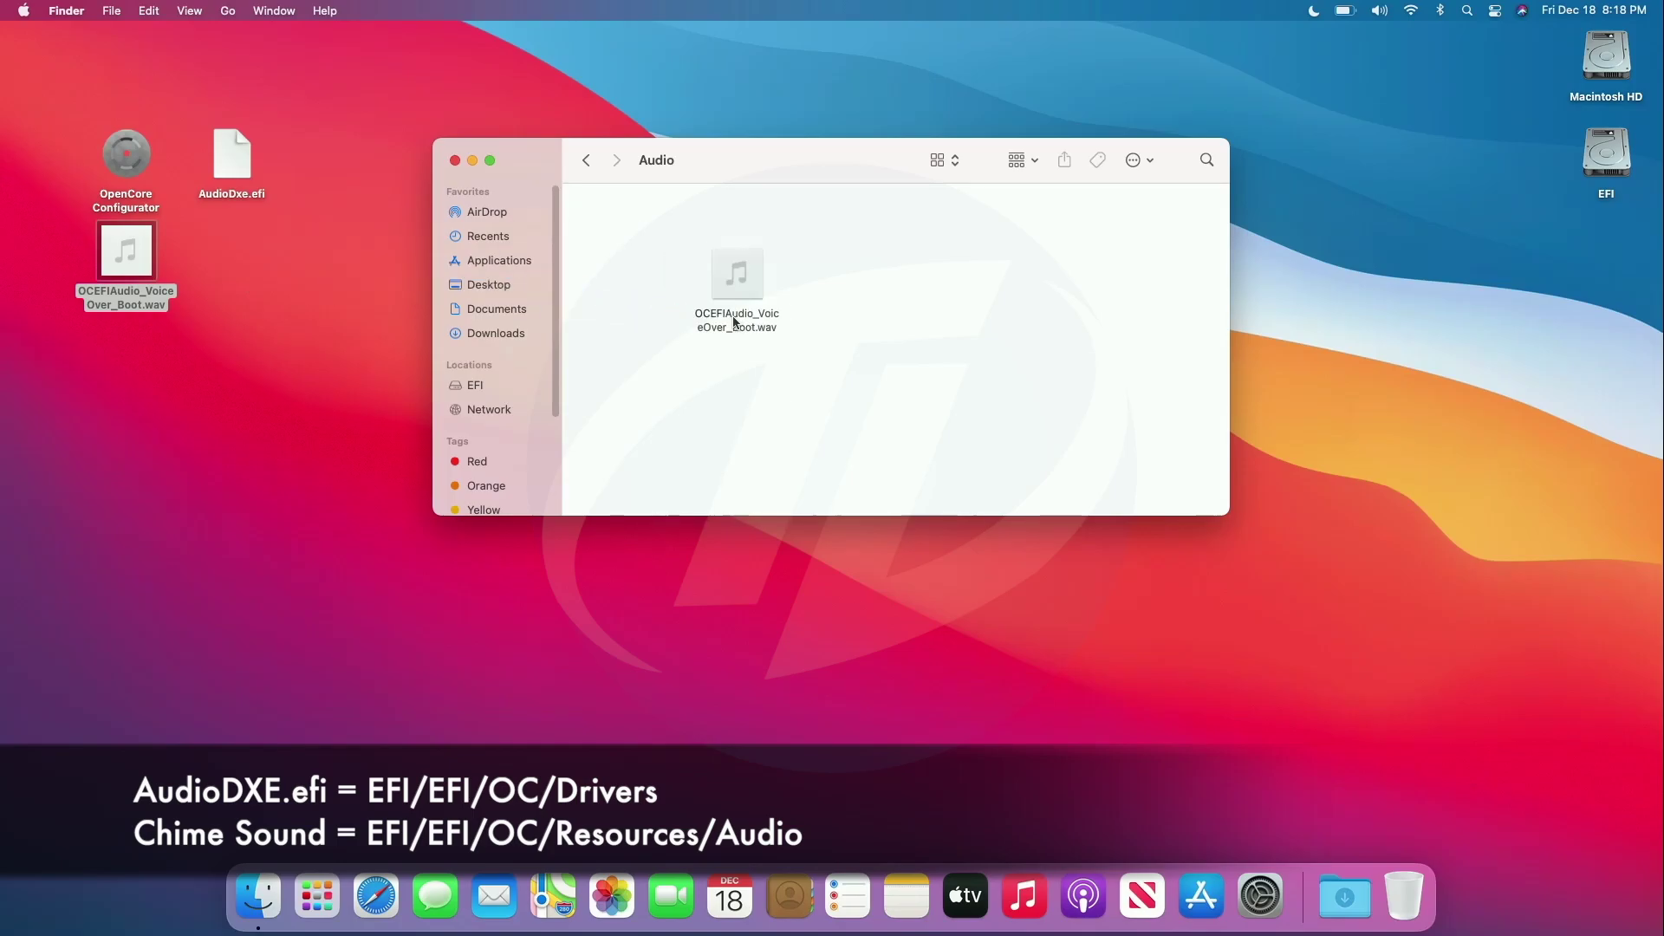
right_click(607, 310)
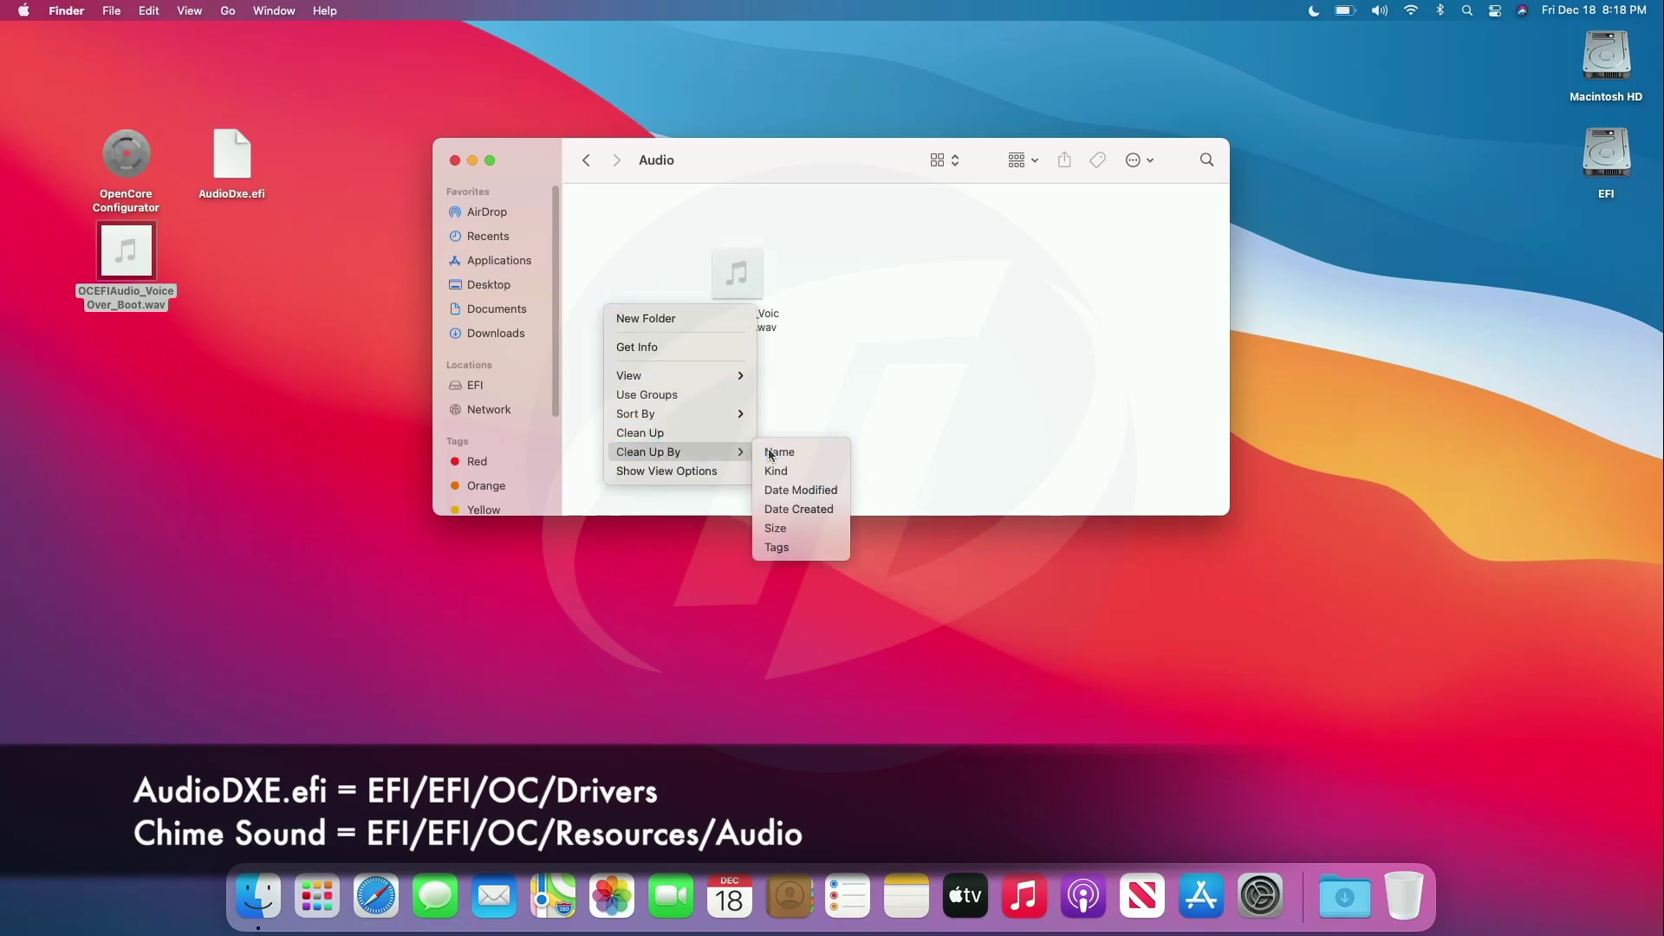
left_click(780, 451)
left_click(586, 161)
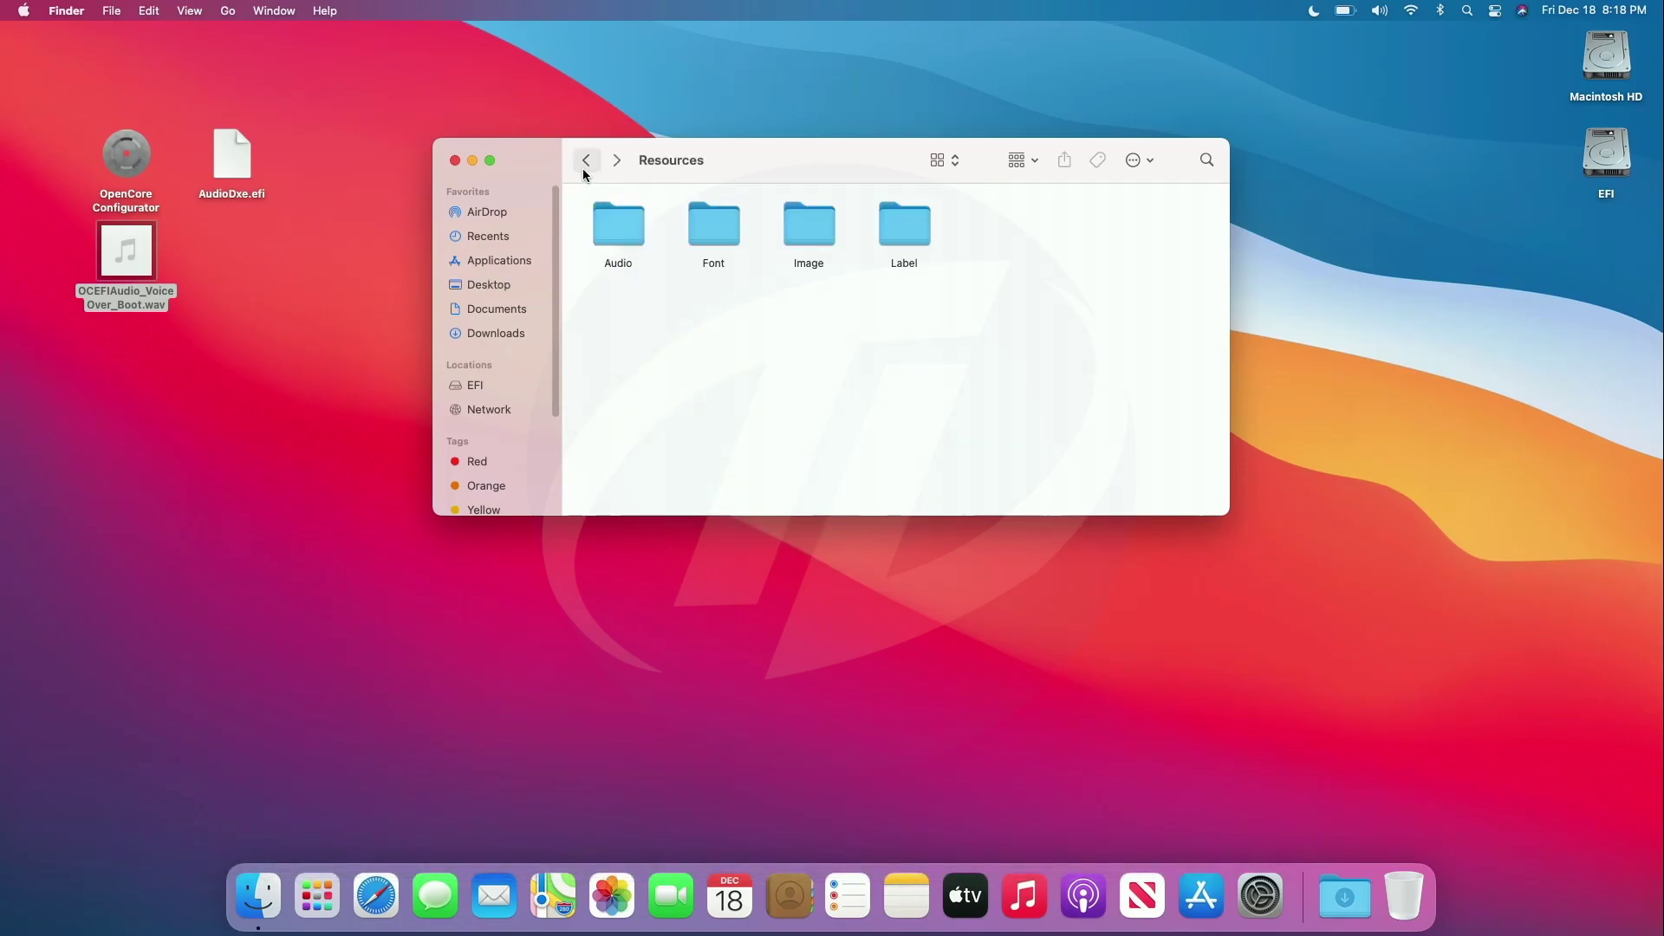
left_click(586, 160)
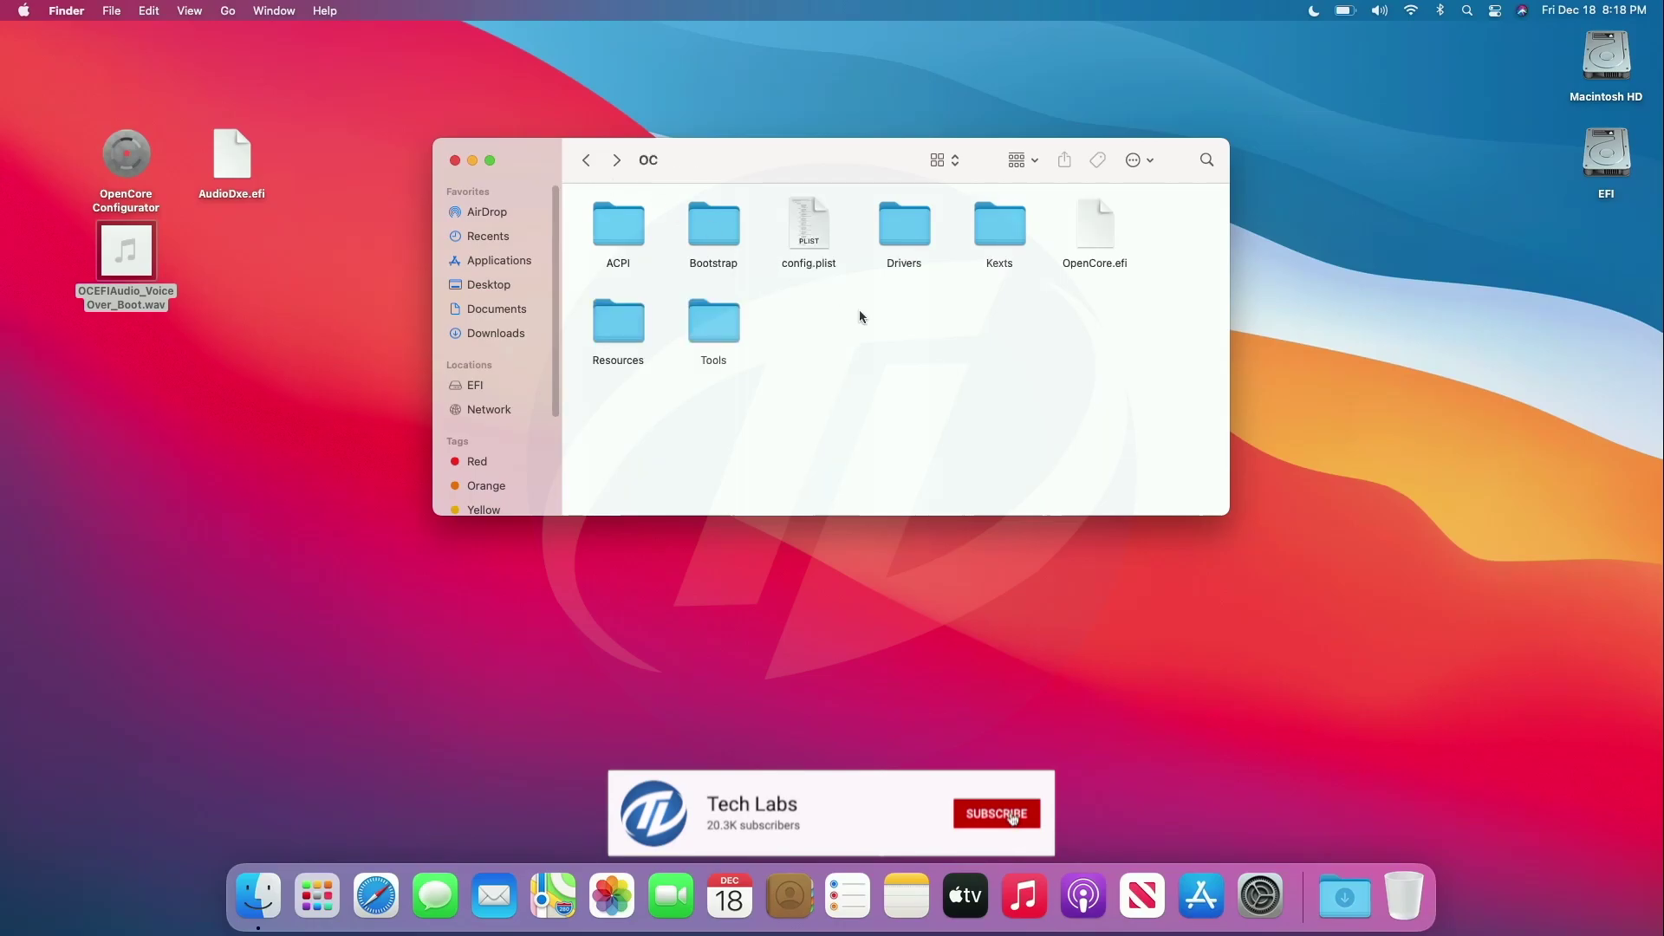
- In config.plist's UEFI Audio, enable PlayChime, set MinimumVolume to 100, and pick the PciRoot(0x0)/Pci(0x1F,0x3) device
double_click(806, 263)
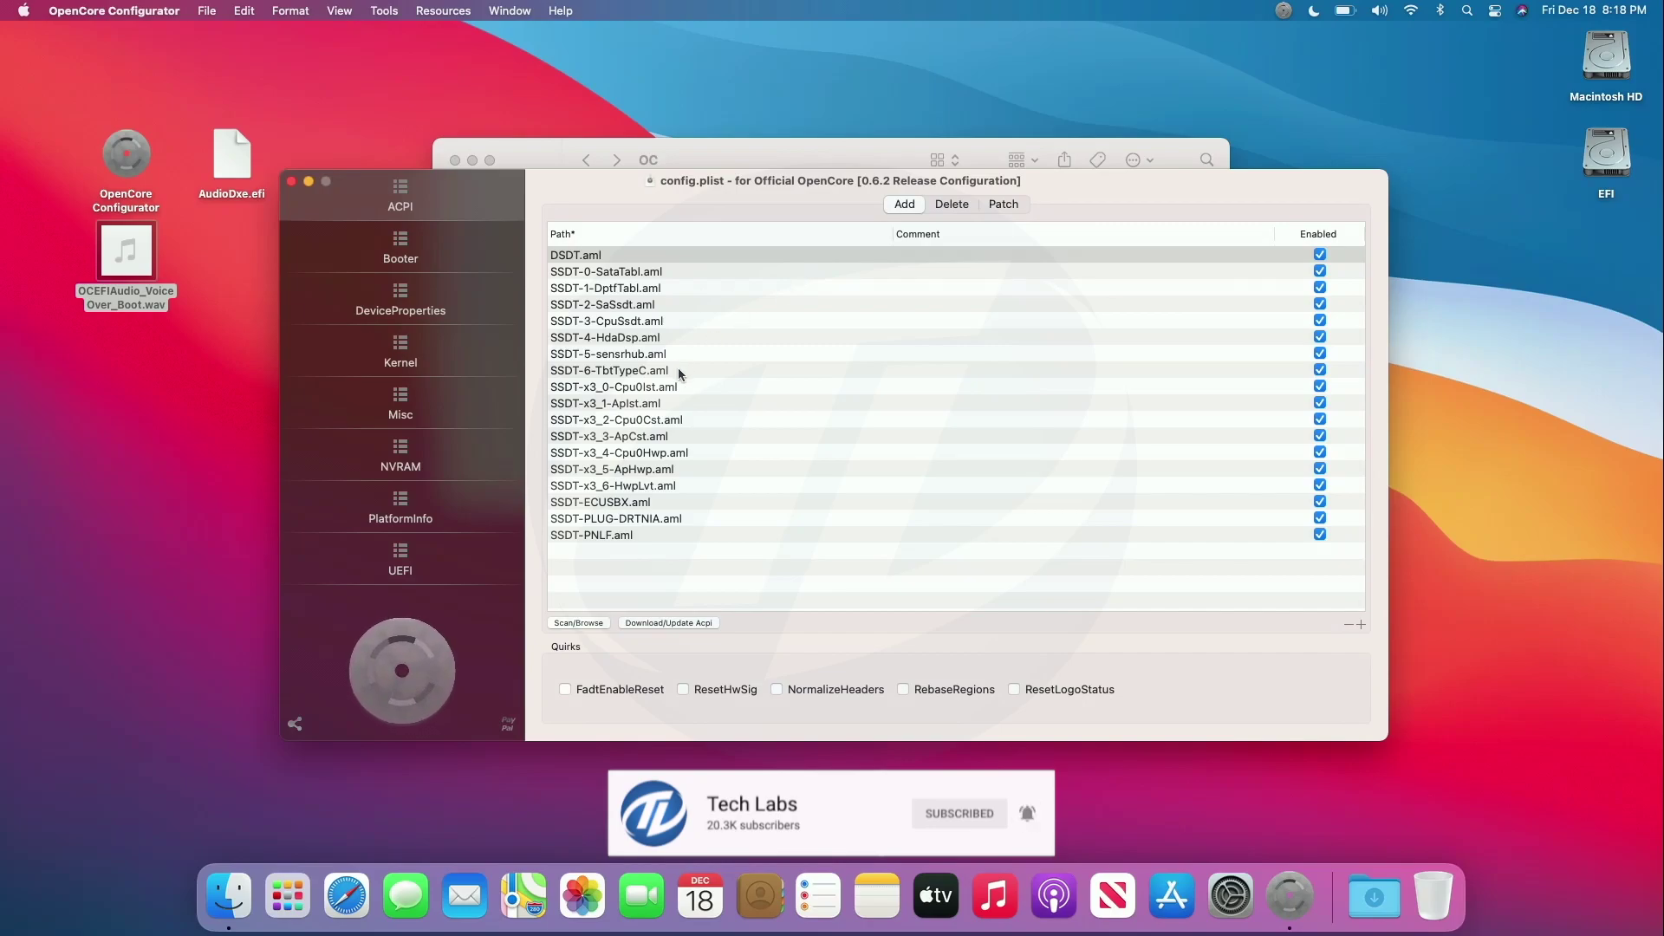
left_click(430, 543)
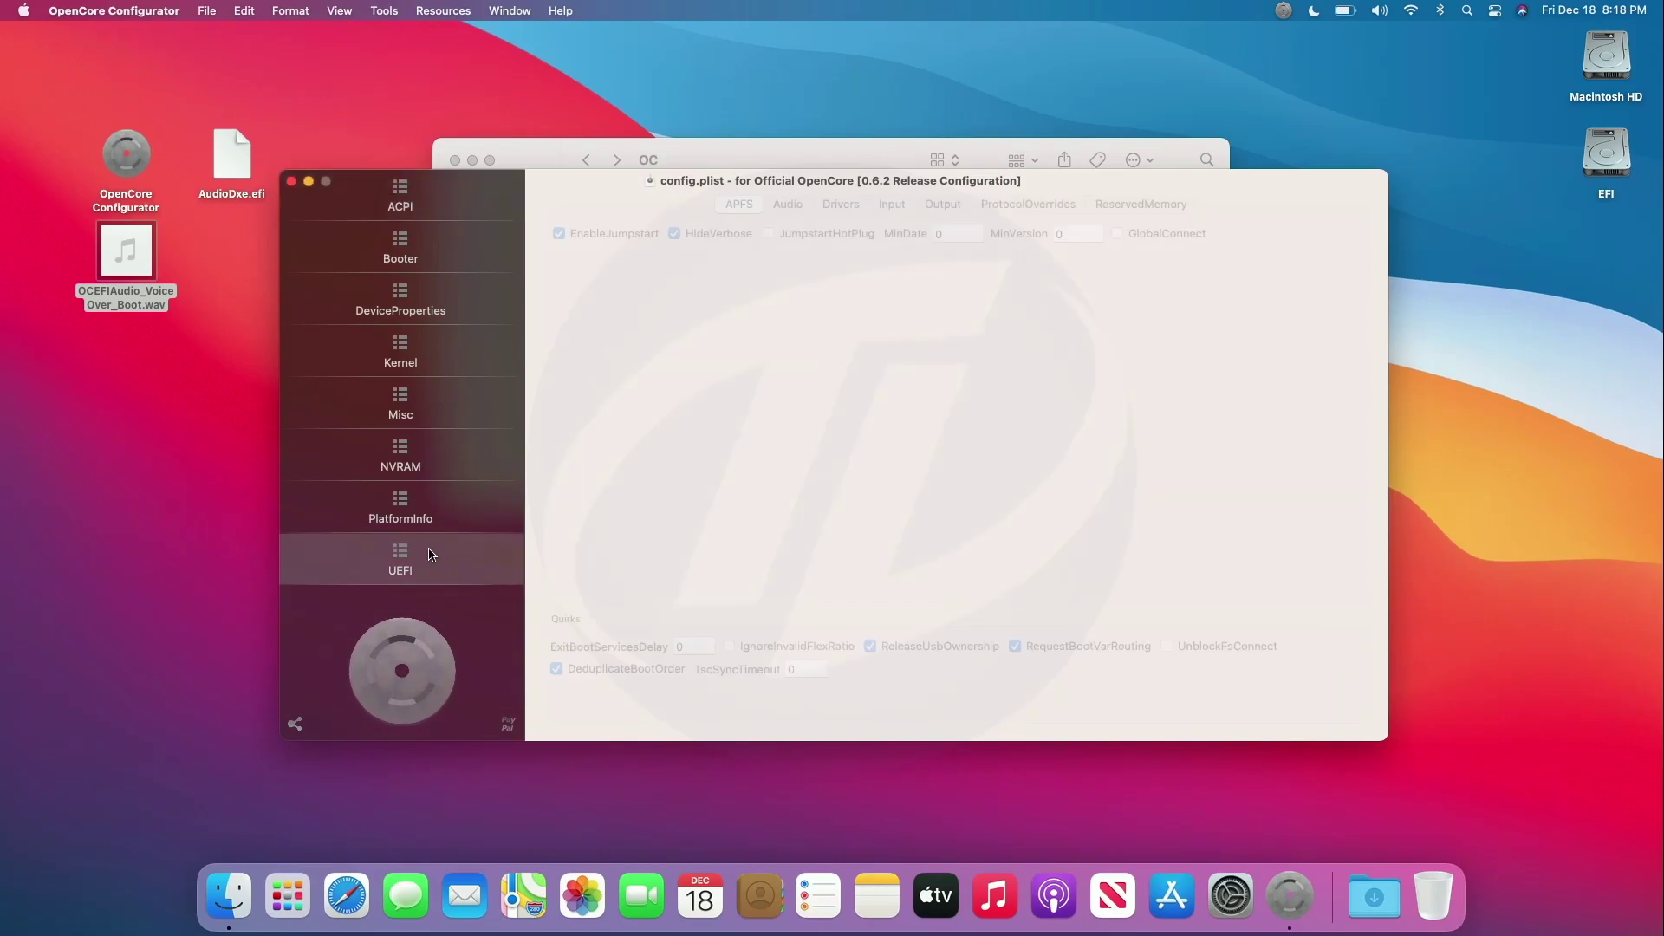
left_click(786, 208)
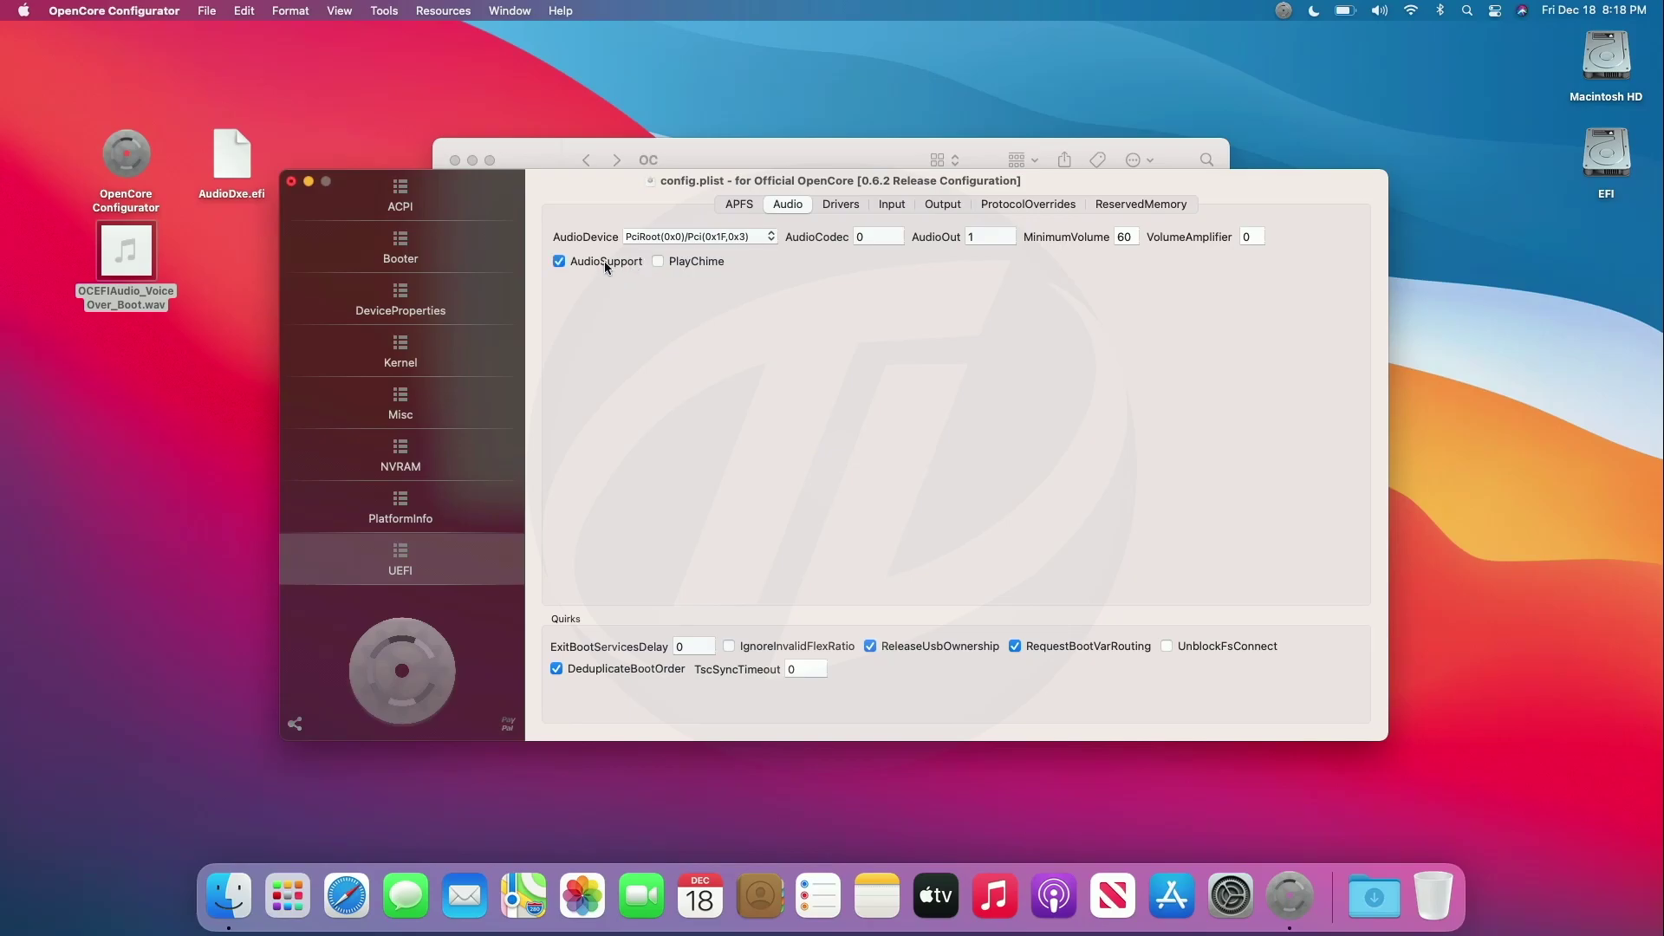
left_click(698, 262)
double_click(1131, 238)
type("100")
left_click(770, 239)
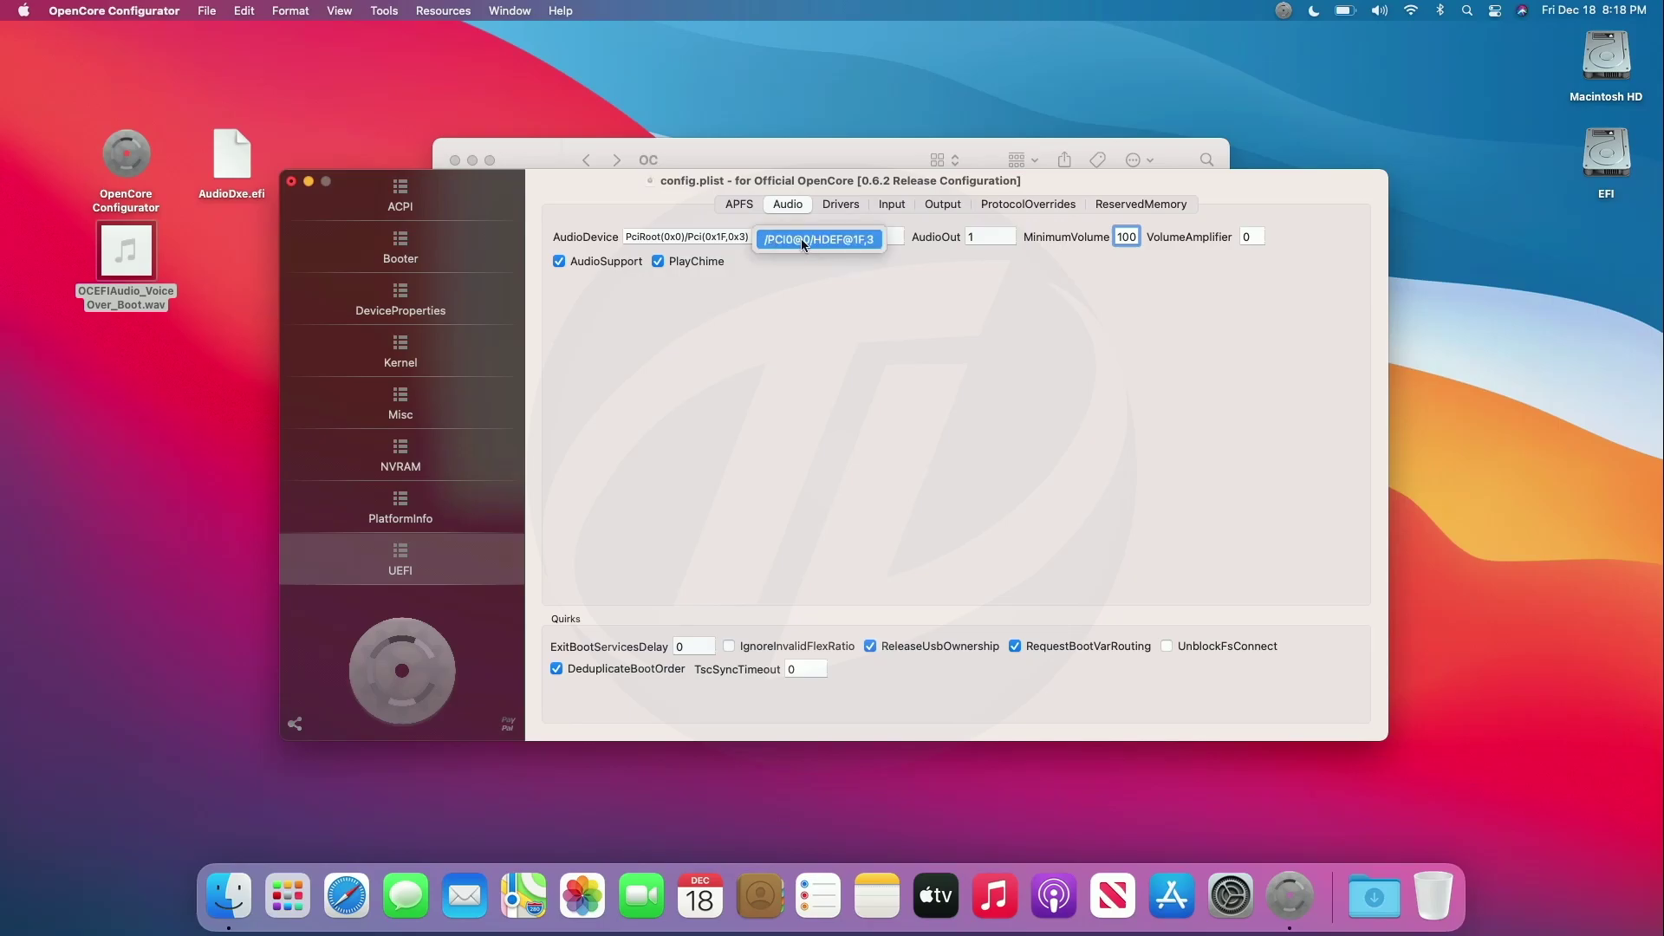
left_click(801, 237)
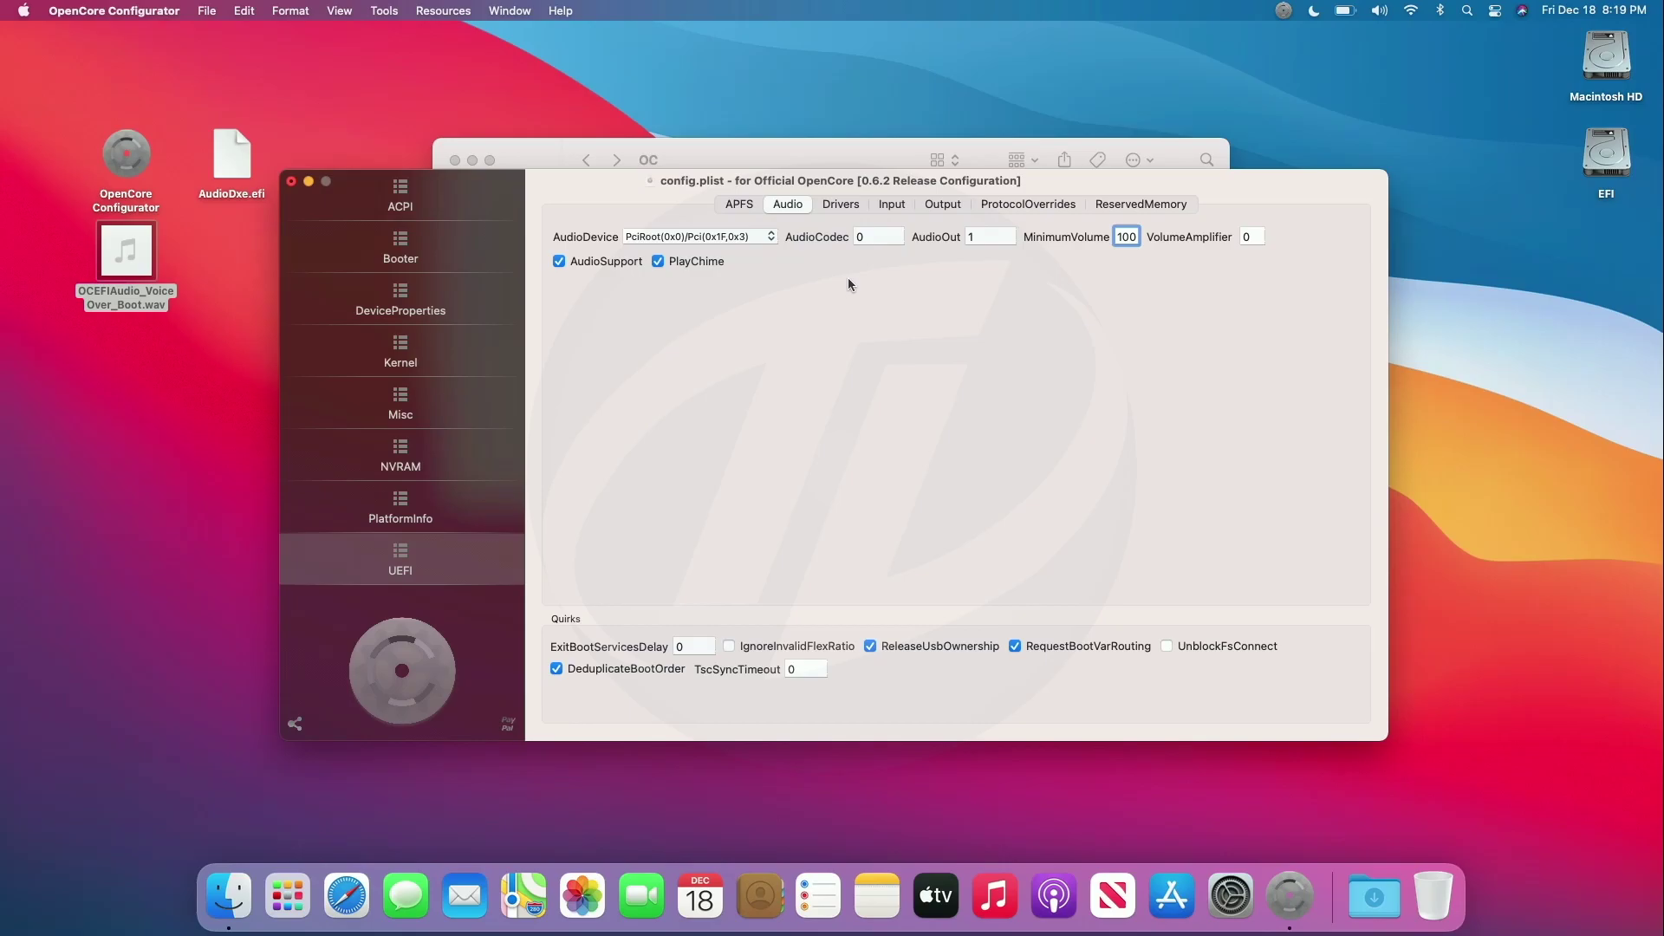
- Add EFI/OC/Drivers/AudioDxe.efi to config.plist's UEFI Drivers list
left_click(846, 202)
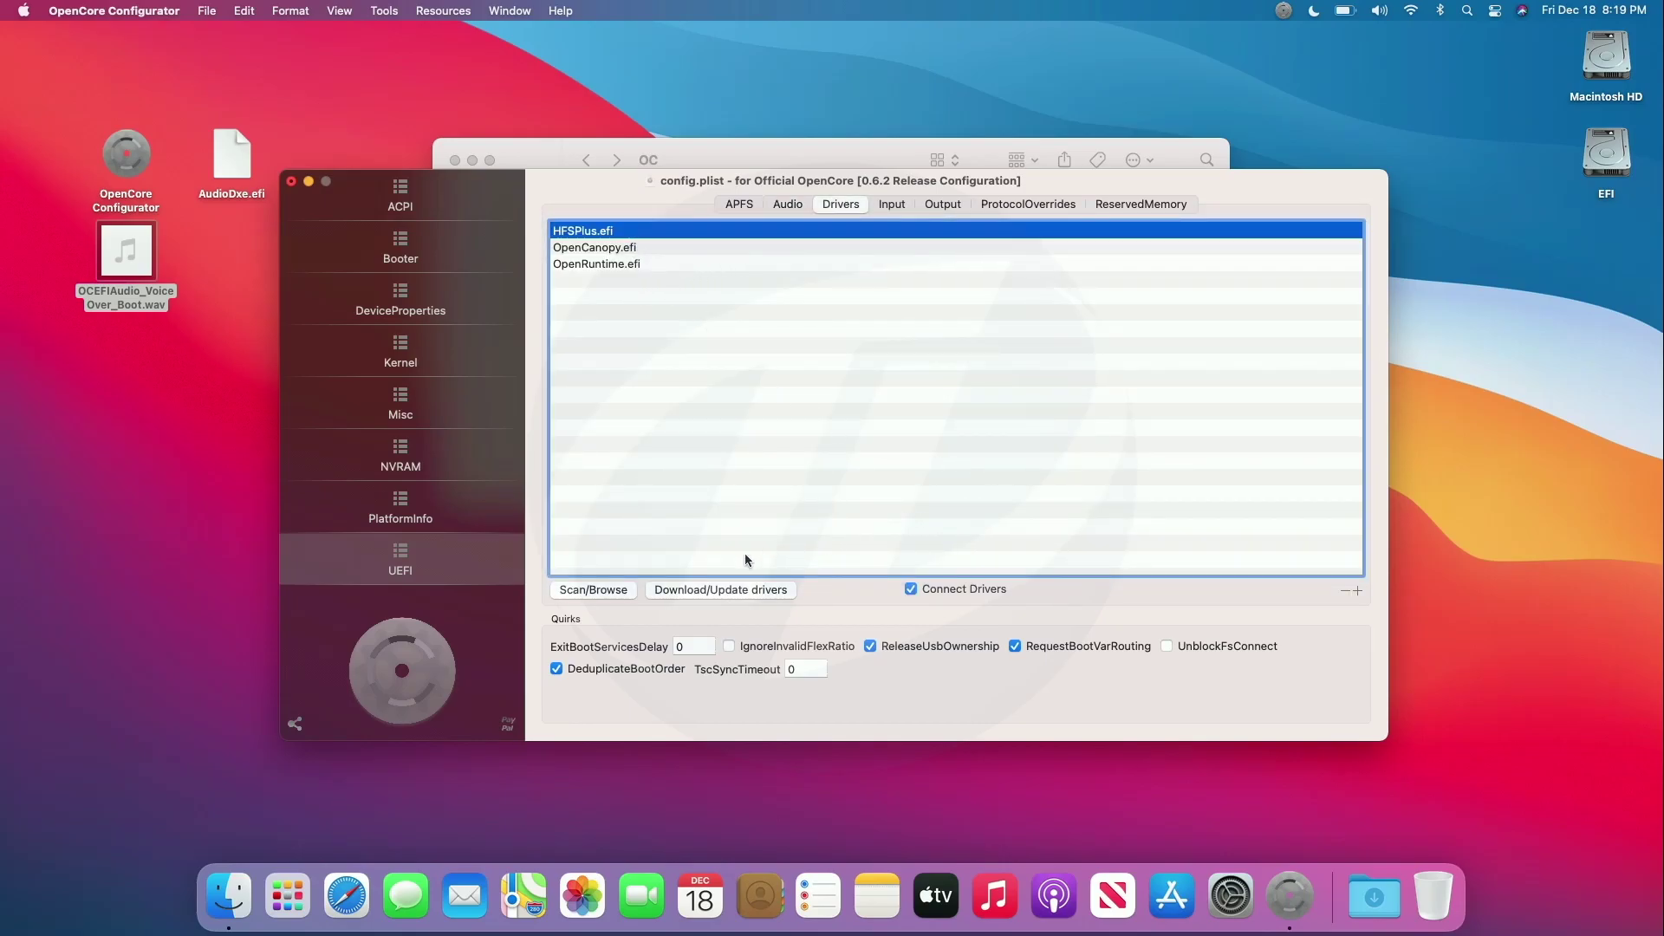
left_click(606, 591)
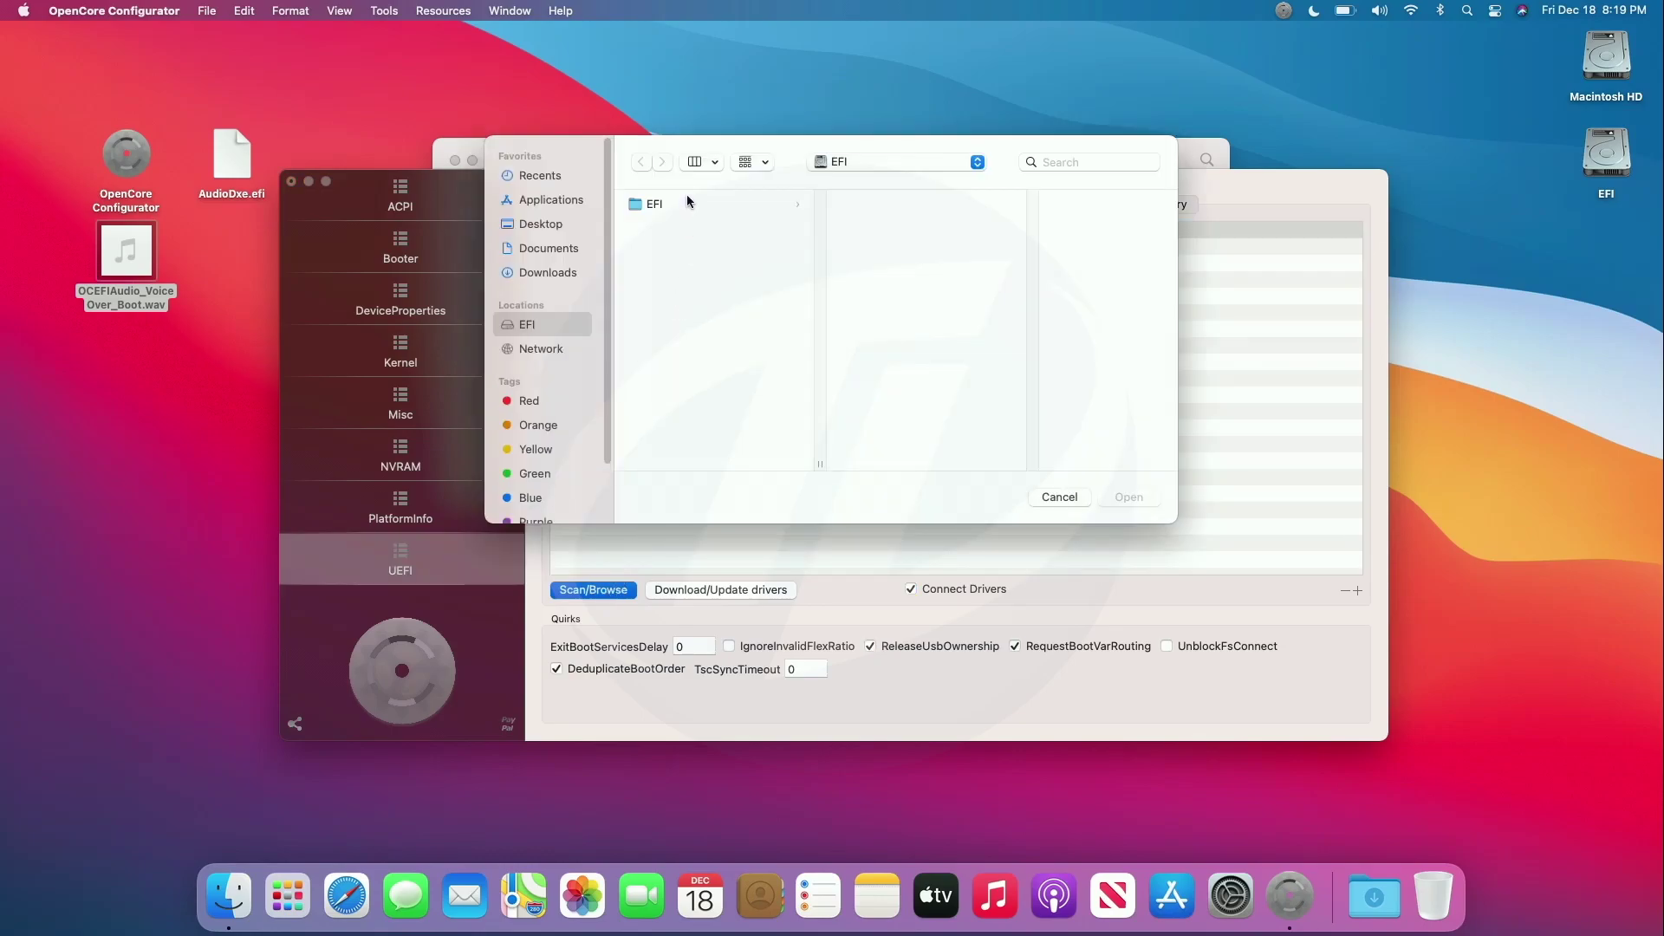
left_click(756, 206)
left_click(904, 224)
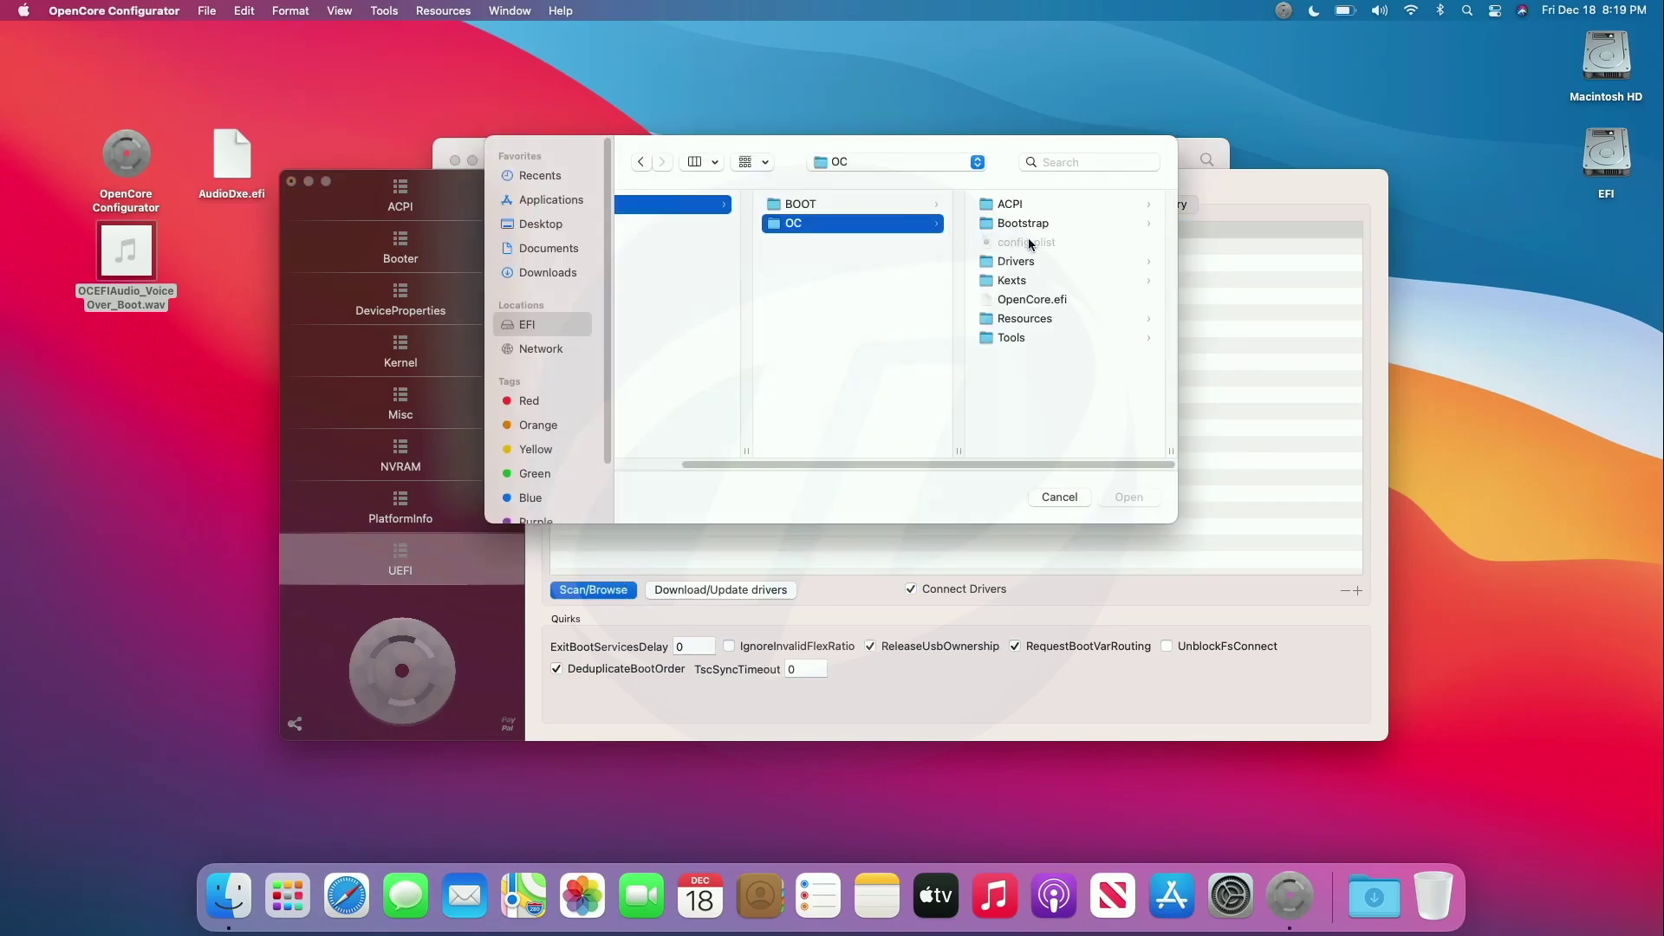
left_click(1038, 264)
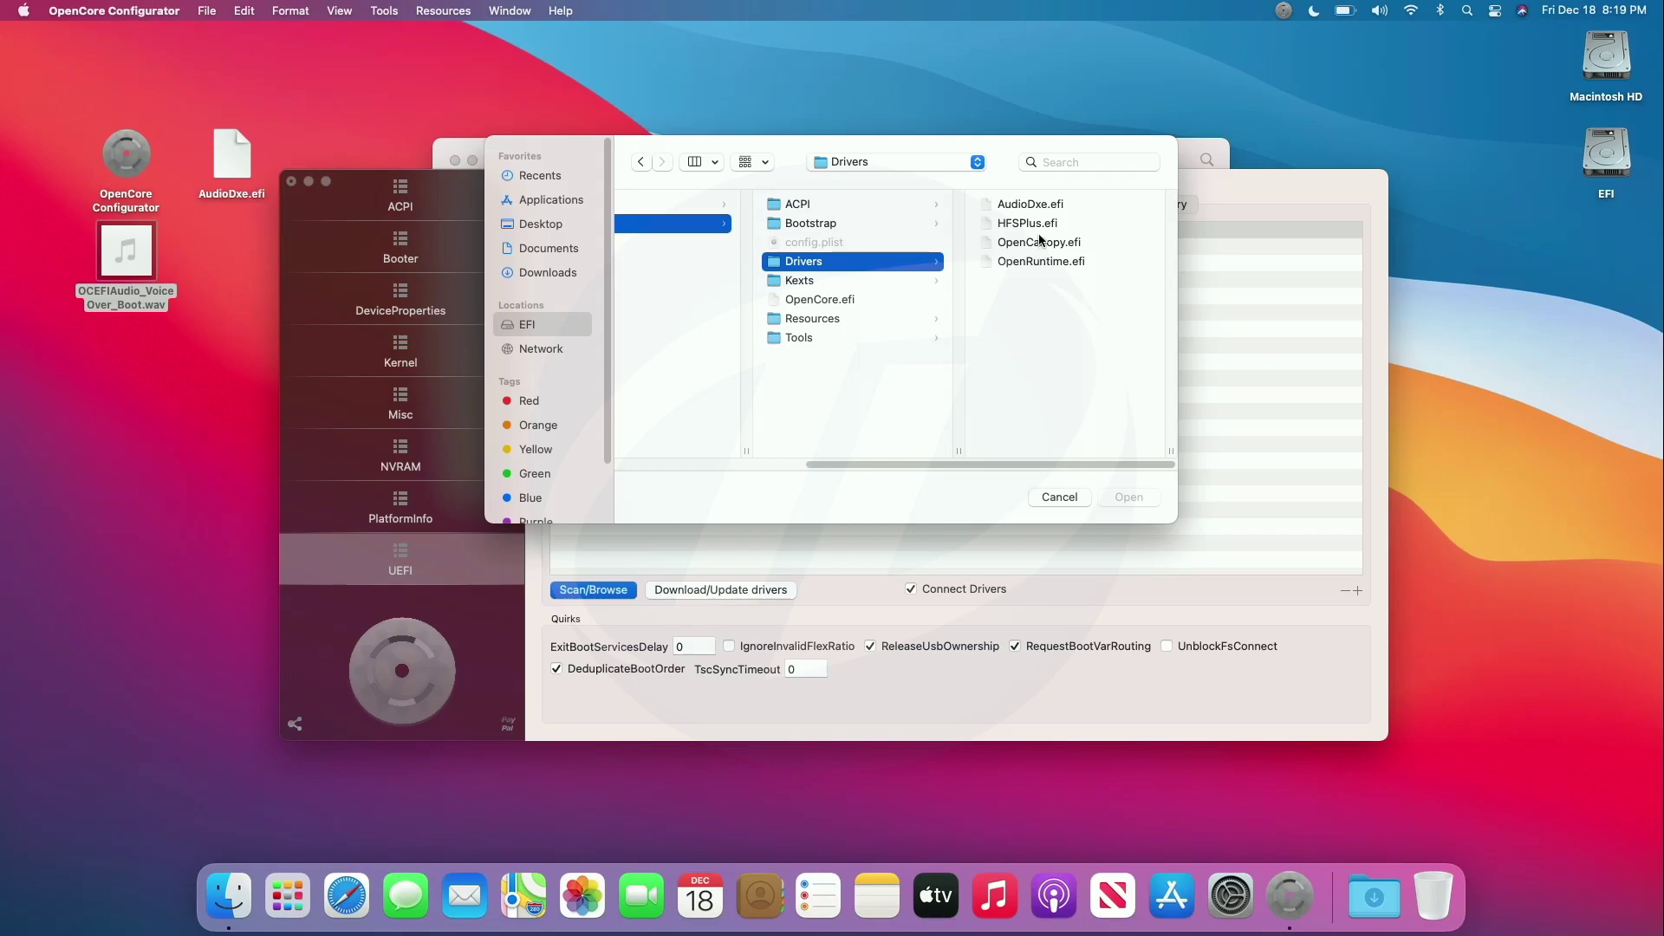
left_click(1043, 206)
left_click(1128, 497)
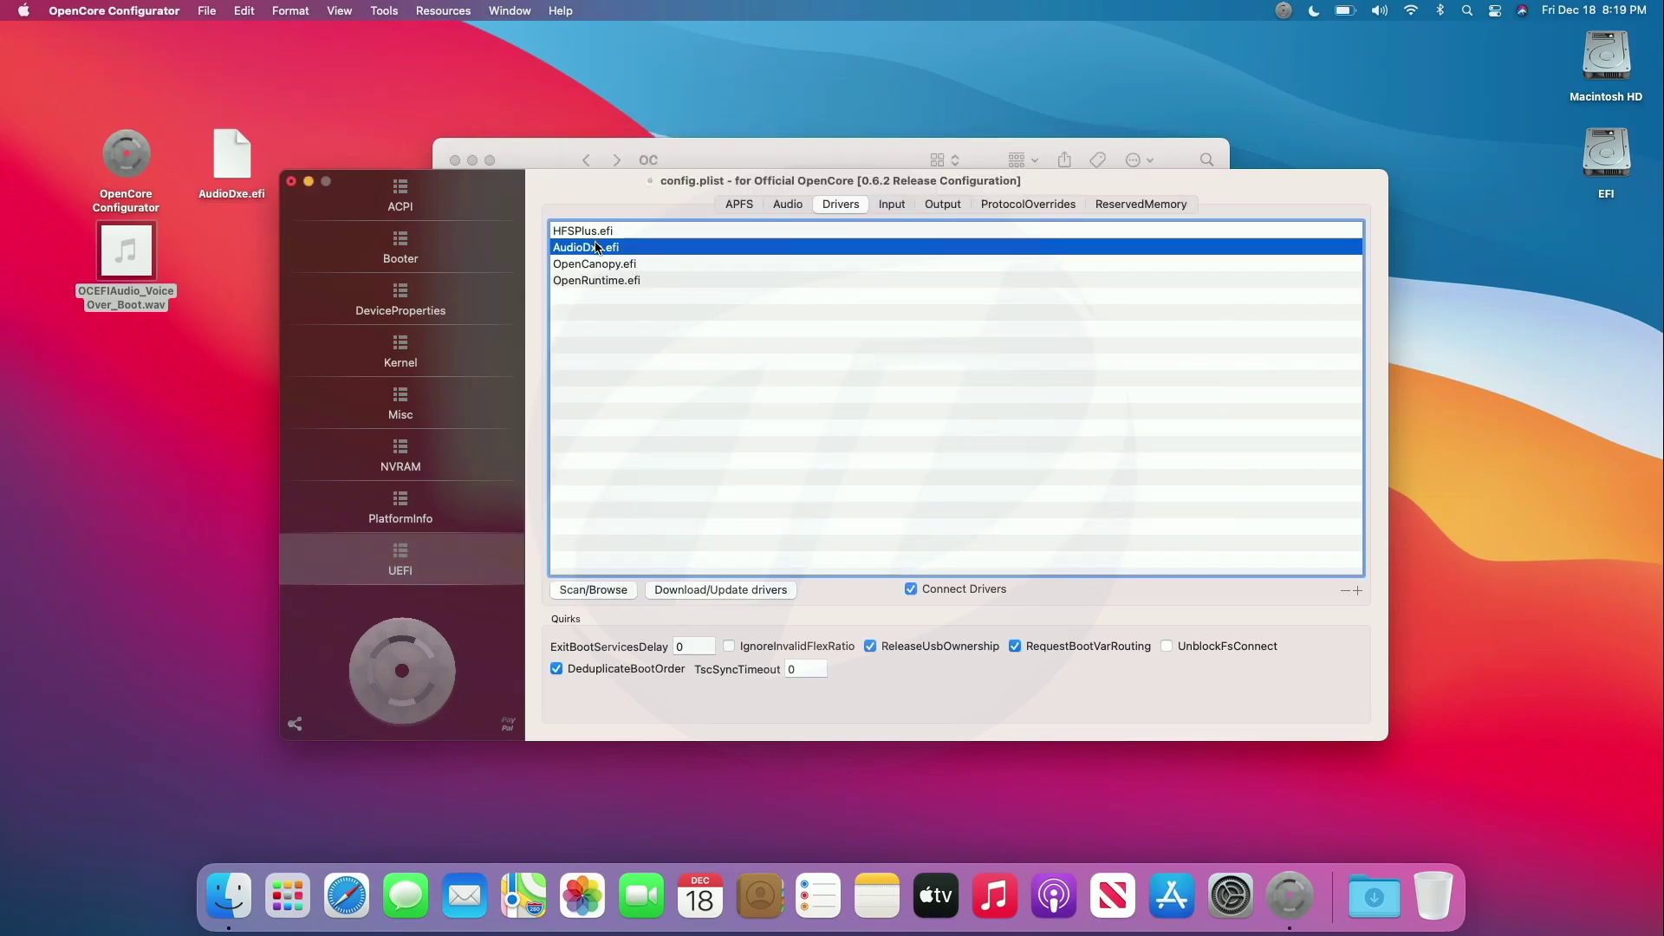
- Move AudioDxe.efi to the top of the drivers list, then close and save config.plist
left_click_drag(596, 247, 601, 231)
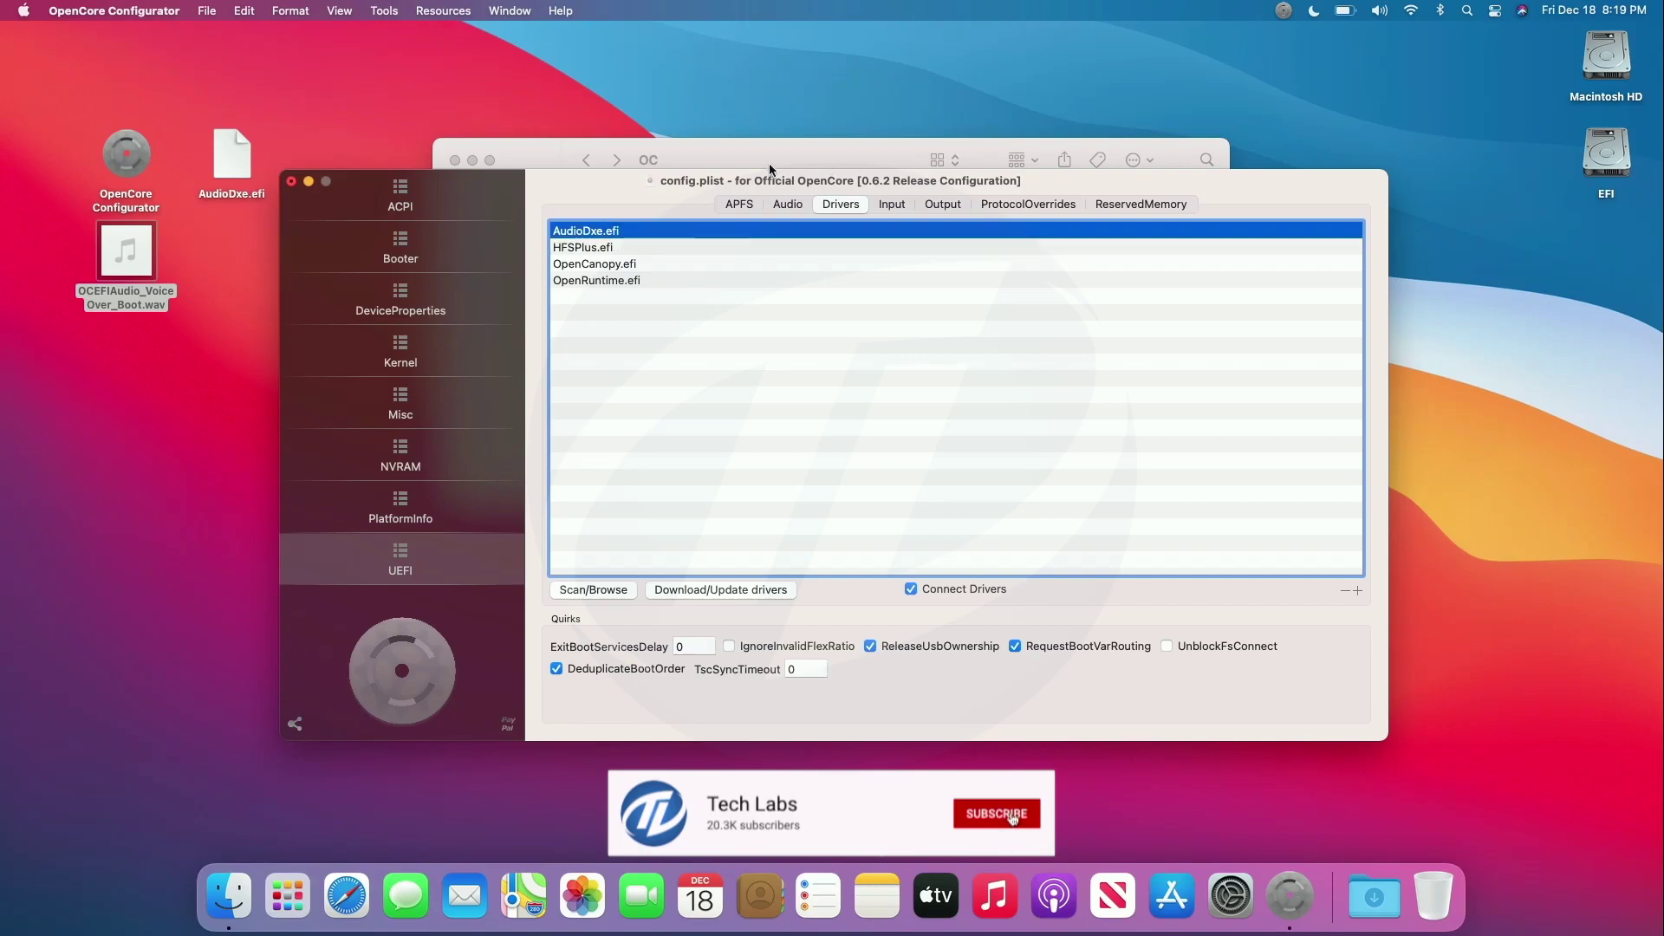
left_click(291, 181)
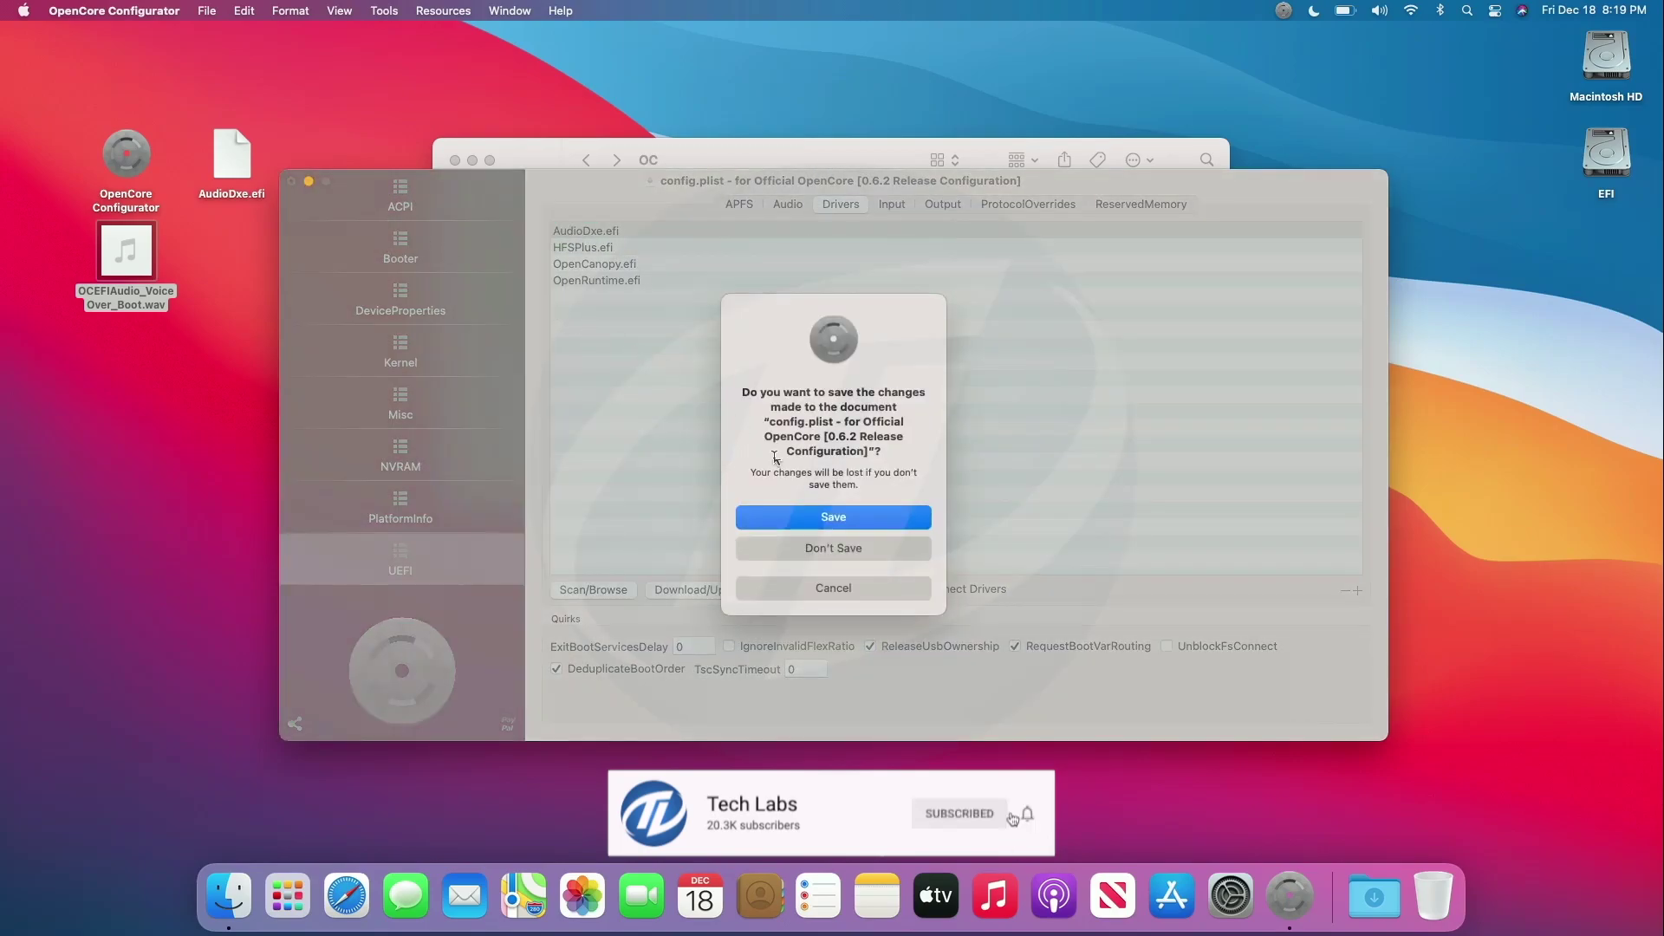
left_click(805, 514)
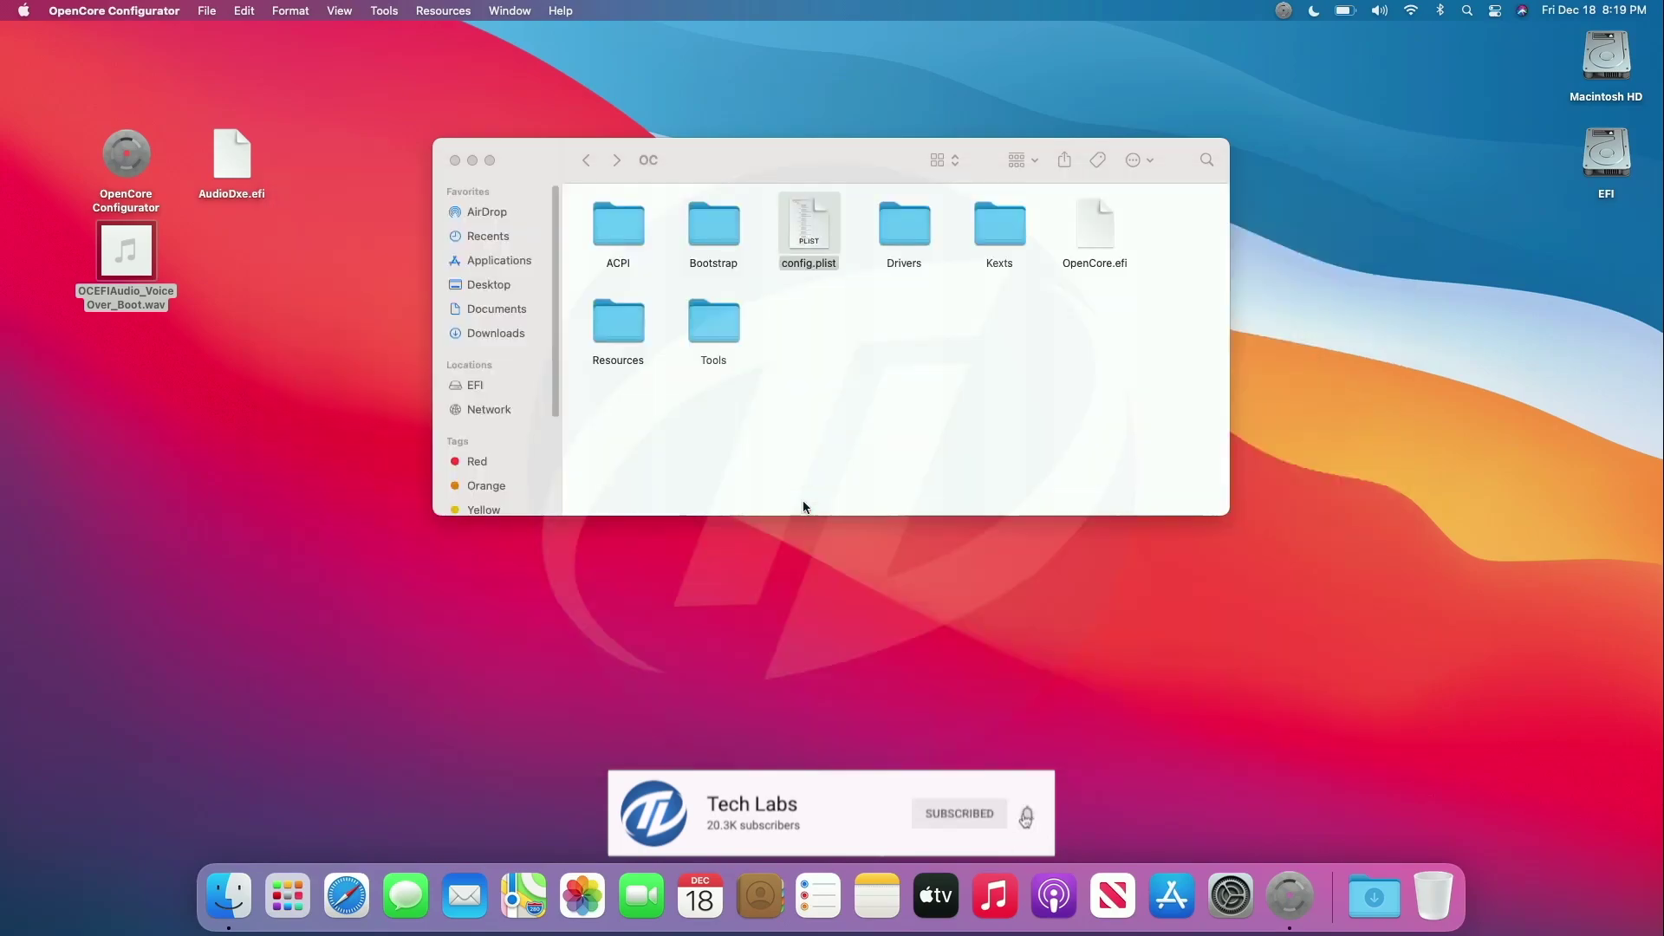
- Close the OC Finder window and quit OpenCore Configurator from the Dock
left_click(454, 160)
left_click(656, 256)
right_click(1290, 896)
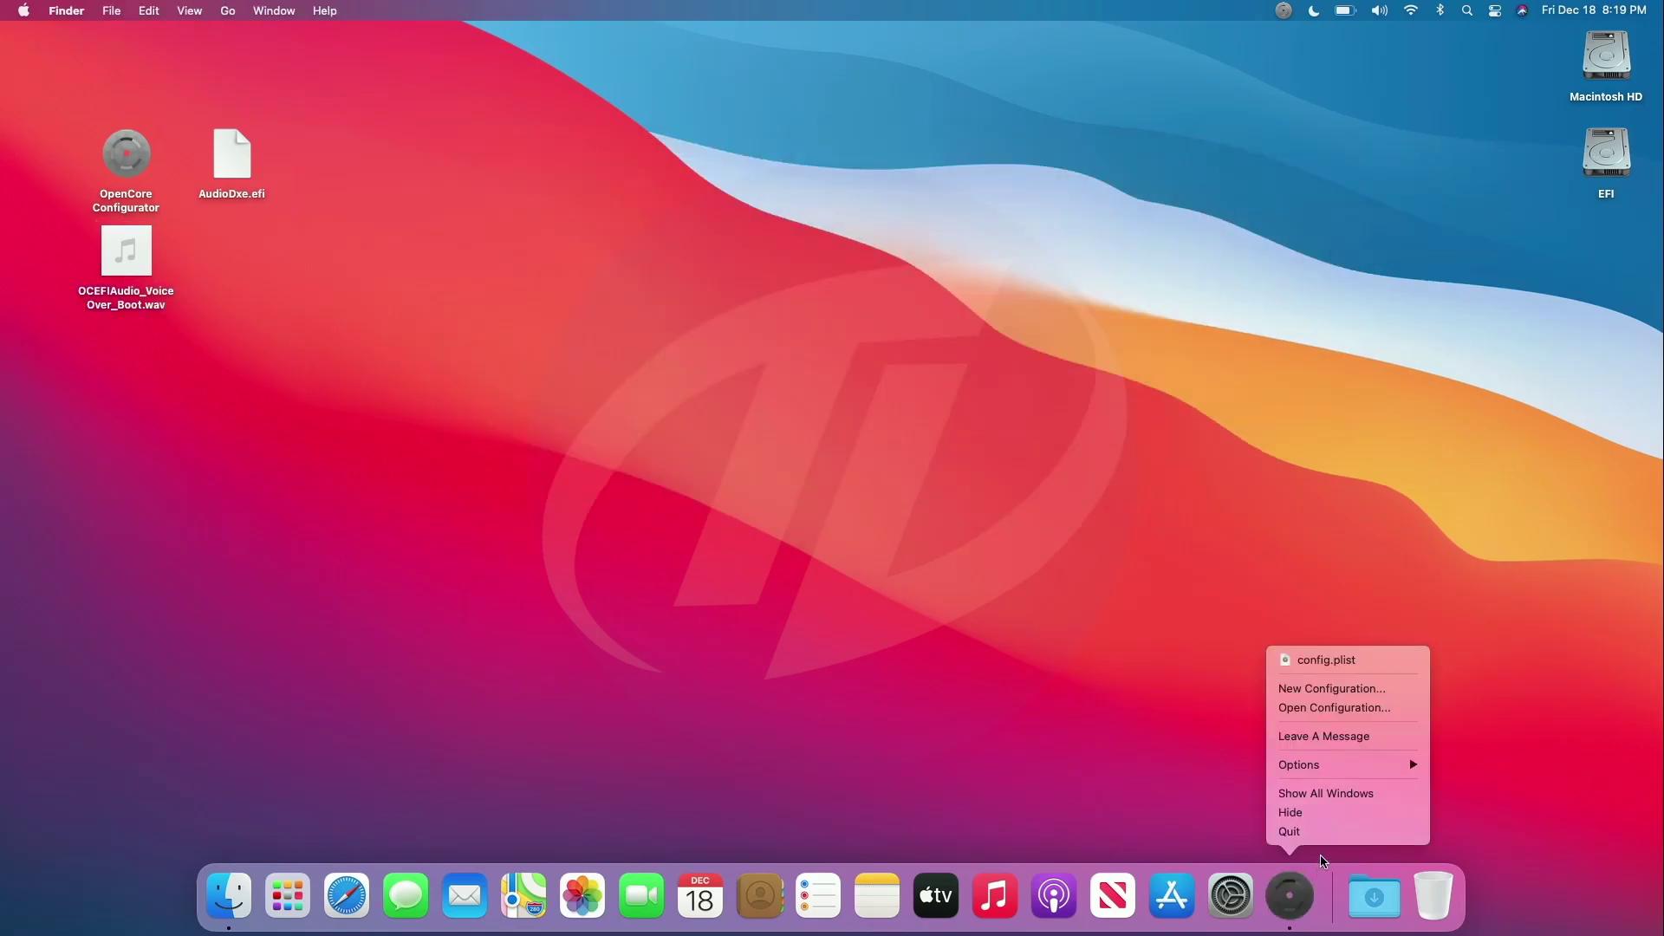
left_click(1319, 833)
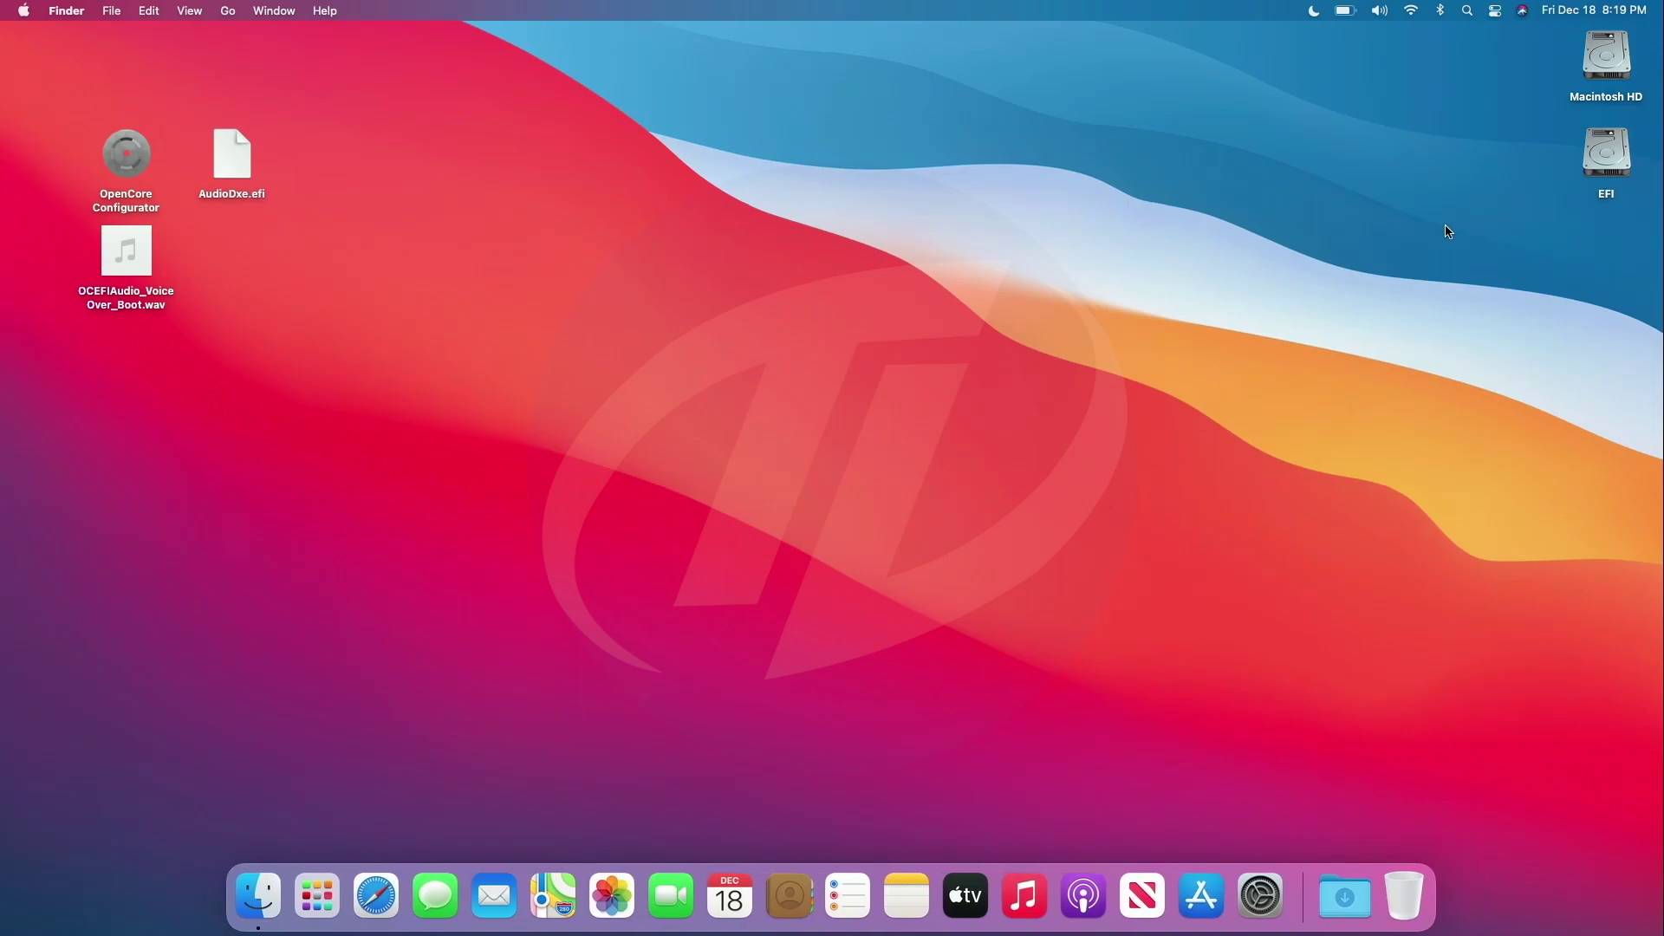
- Eject the EFI partition from the desktop
right_click(1595, 131)
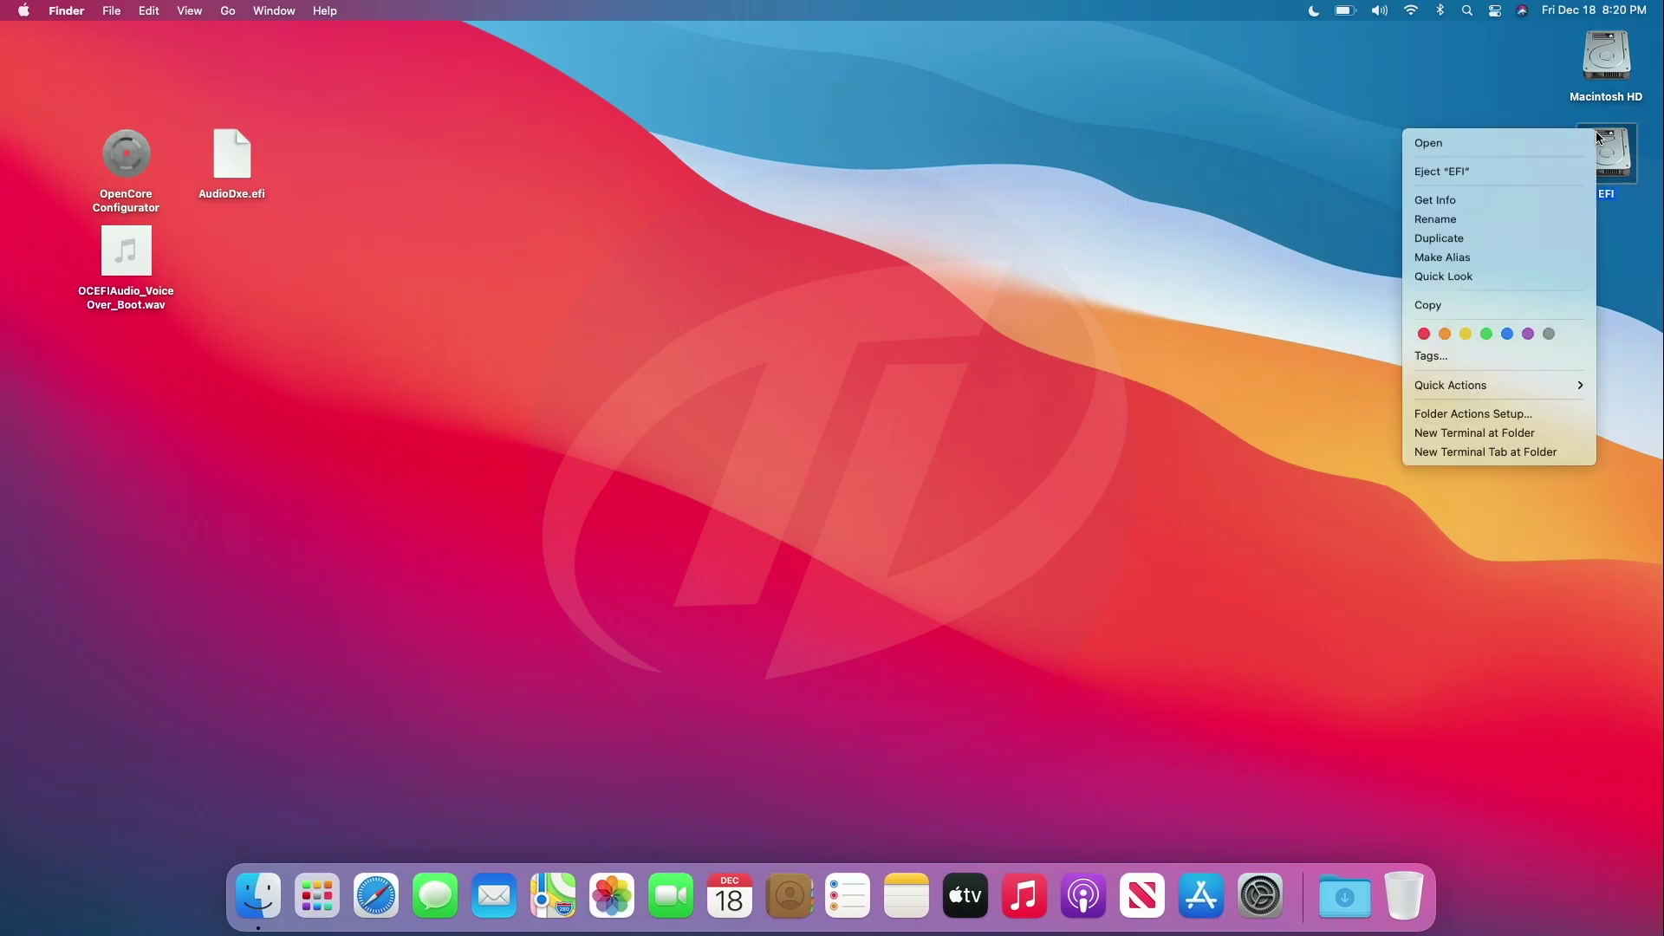
left_click(1532, 170)
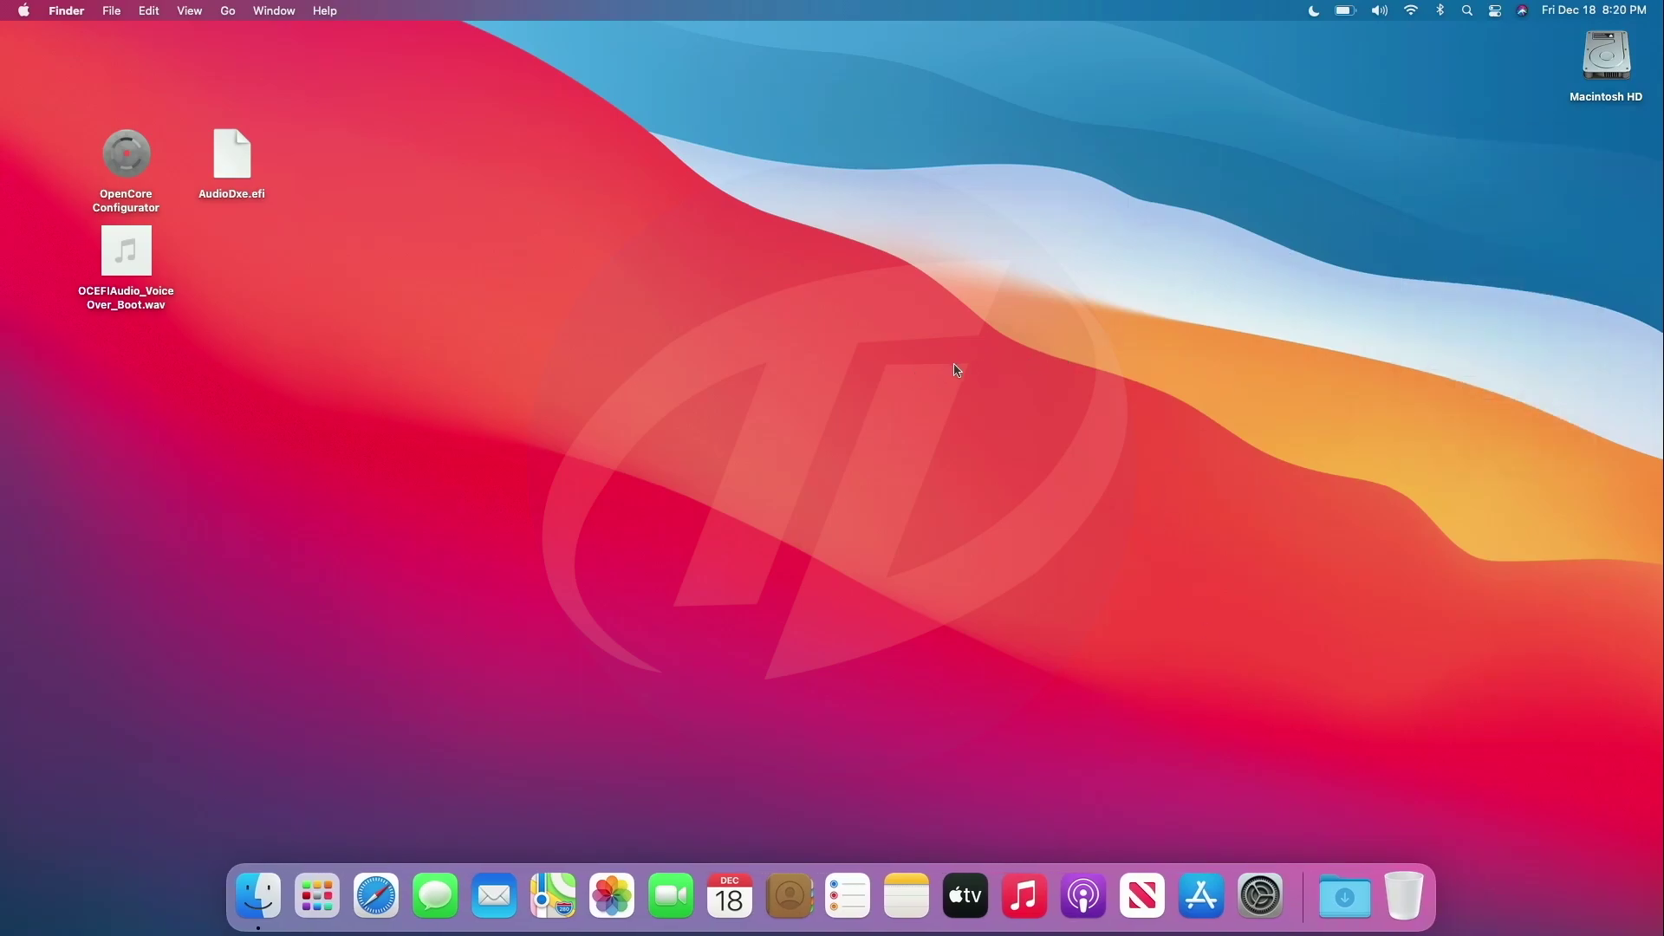
left_click(24, 10)
- Restart the Mac to reach the OpenCore boot picker
left_click(47, 186)
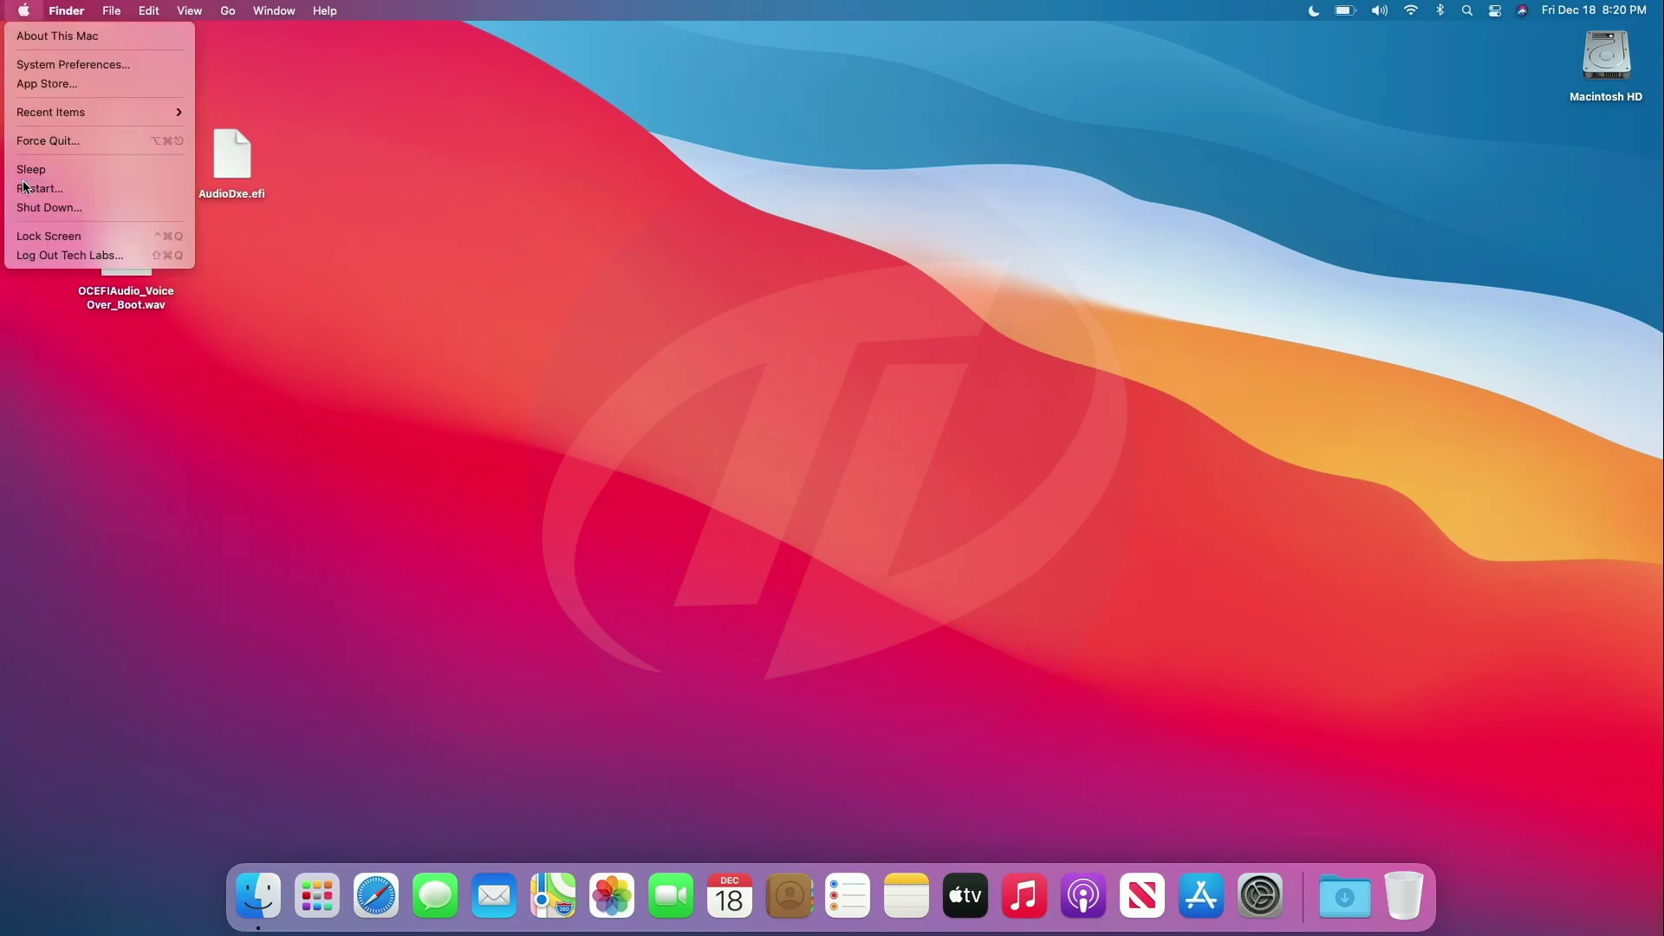